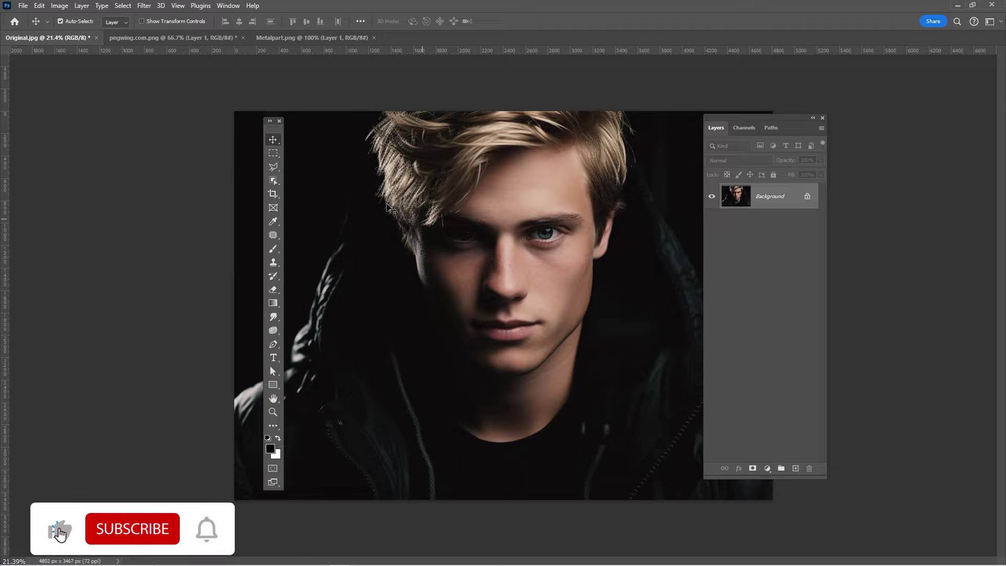
Switch to the pngwing.com.png document with the chrome robot skull
{"action": "key", "text": "ctrl+Tab"}
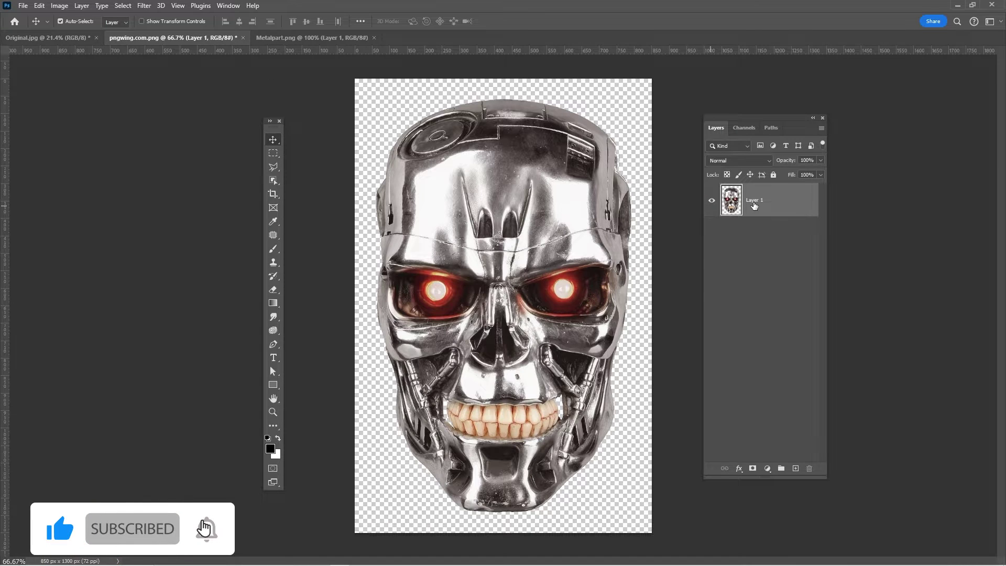
Convert the skull layer to a smart object and drag it into the Original.jpg portrait
{"action": "right_click", "coordinate": [753, 204]}
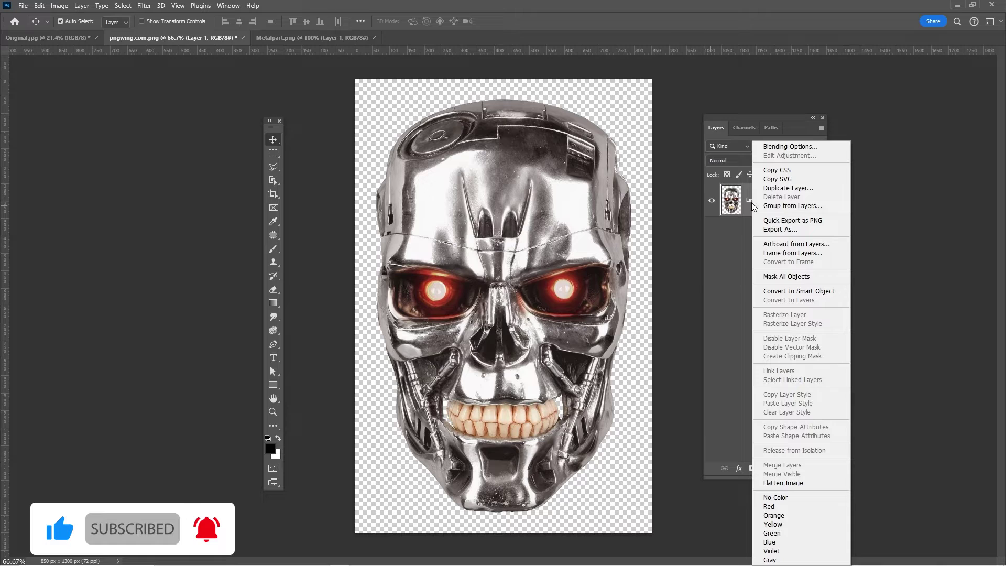
{"action": "left_click", "coordinate": [776, 292]}
{"action": "left_click_drag", "start_coordinate": [522, 370], "coordinate": [48, 41]}
{"action": "left_click_drag", "start_coordinate": [559, 263], "coordinate": [567, 275]}
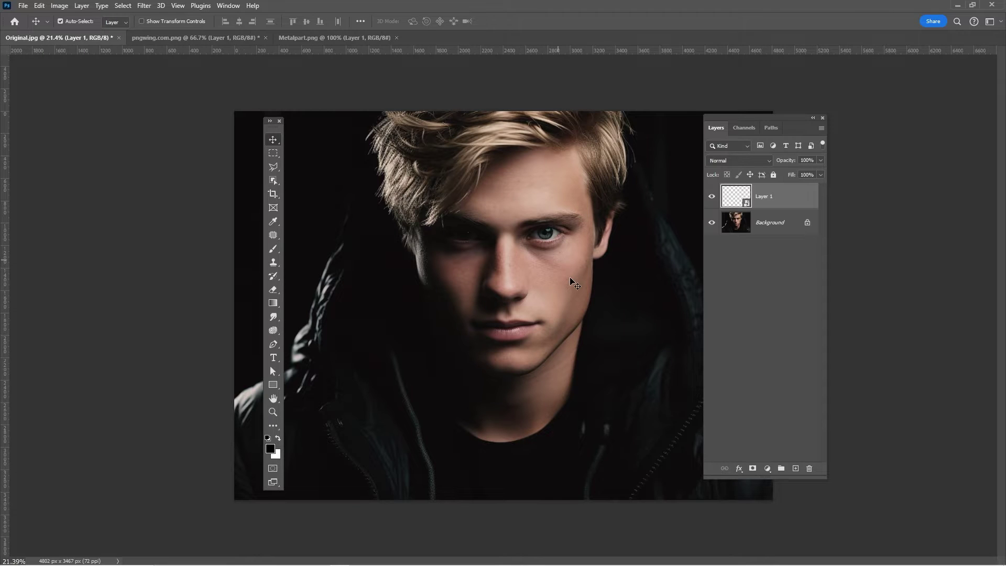
Scale the skull up to about 149% over the right side of the face
{"action": "key", "text": "ctrl+t"}
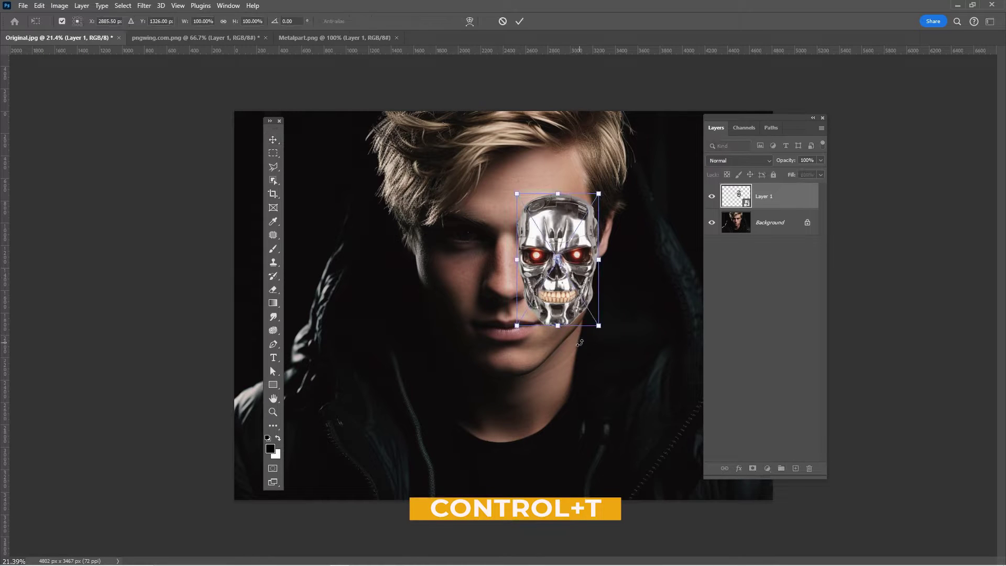
{"action": "left_click_drag", "start_coordinate": [559, 326], "coordinate": [569, 360]}
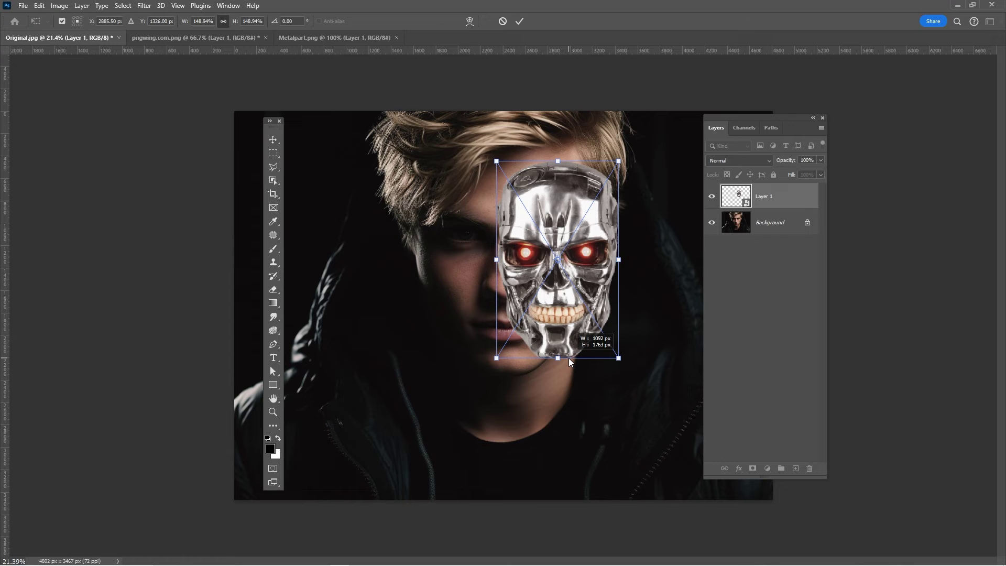
{"action": "key", "text": "Return"}
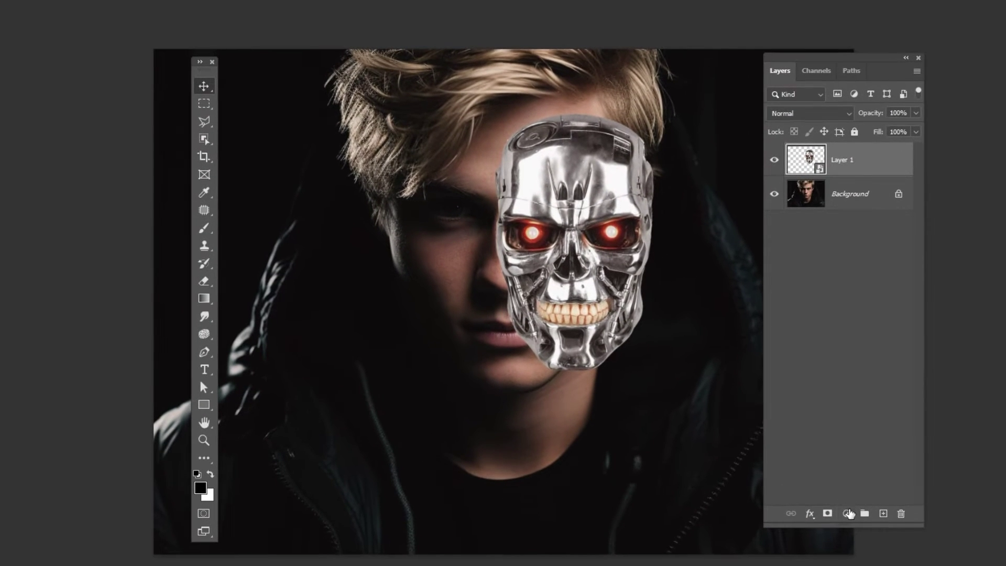
Add a Curves adjustment clipped to the skull, lowering its white output from 255 to 138
{"action": "left_click", "coordinate": [849, 513]}
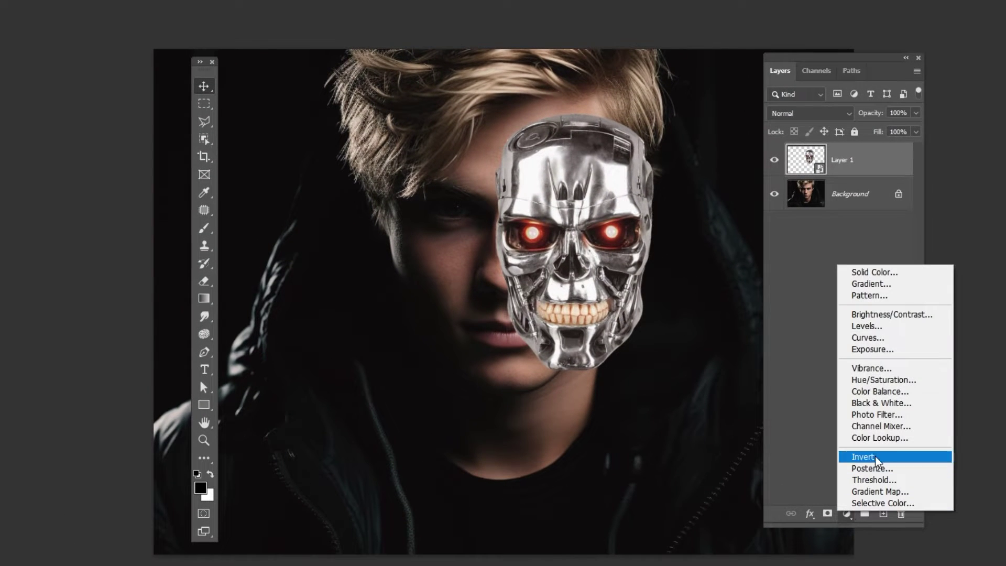
{"action": "left_click", "coordinate": [869, 336]}
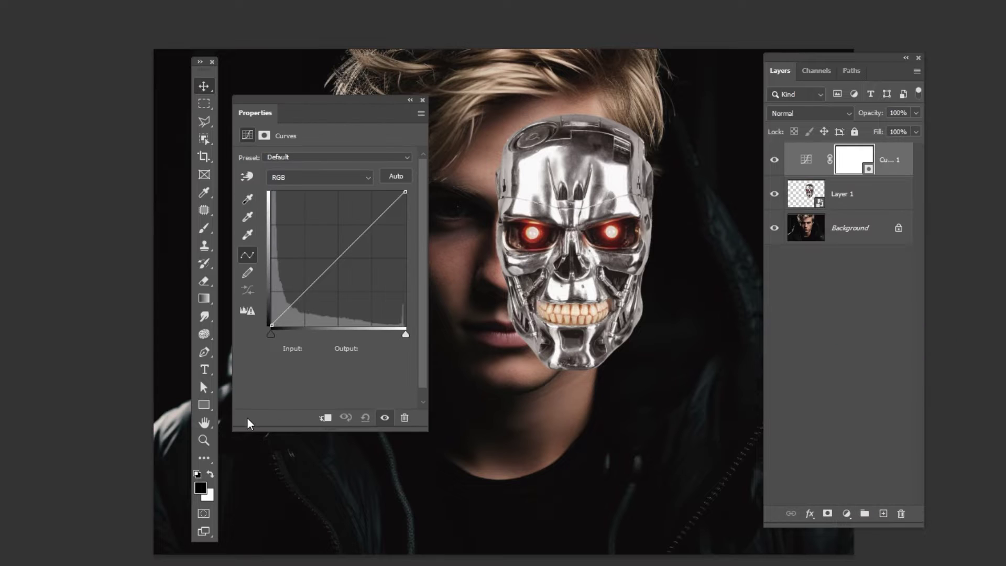
{"action": "left_click", "coordinate": [326, 418]}
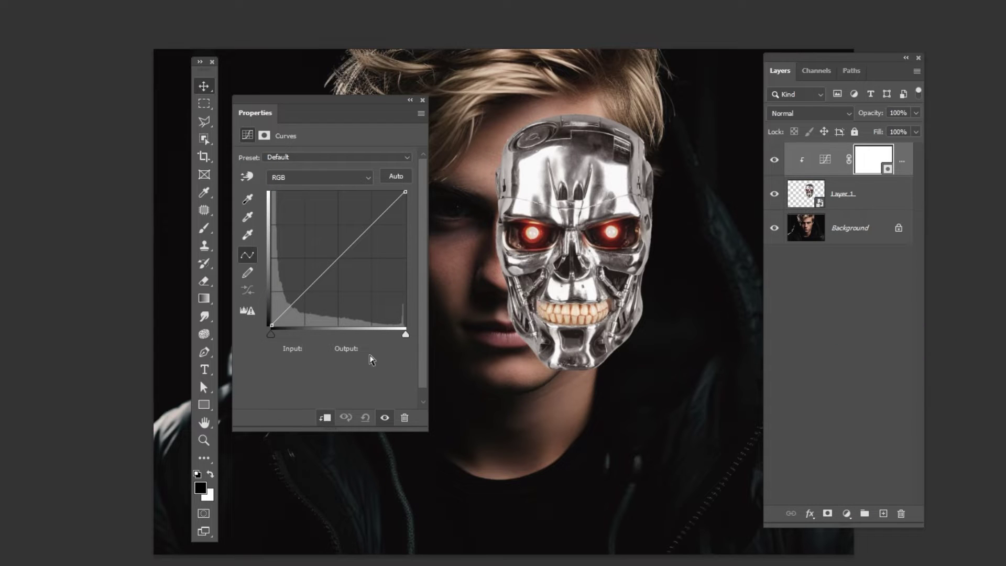
{"action": "left_click", "coordinate": [405, 192]}
{"action": "left_click_drag", "start_coordinate": [405, 194], "coordinate": [420, 256]}
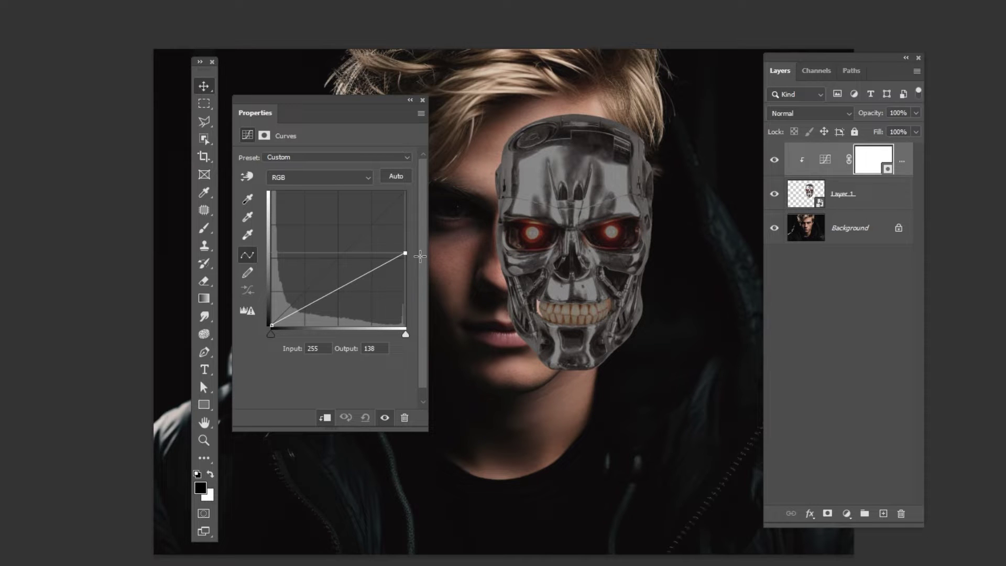
{"action": "left_click", "coordinate": [422, 101]}
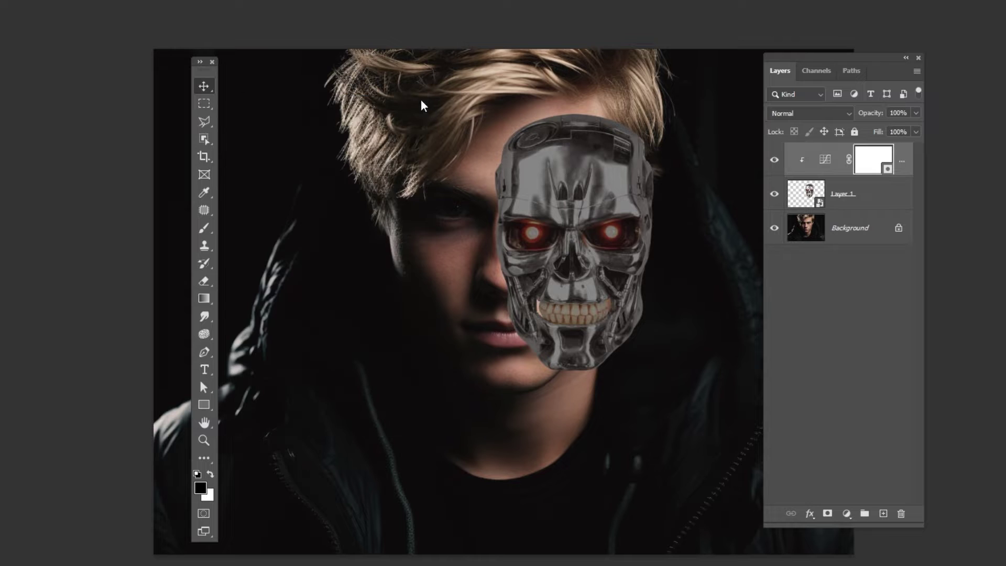
{"action": "left_click", "coordinate": [846, 512]}
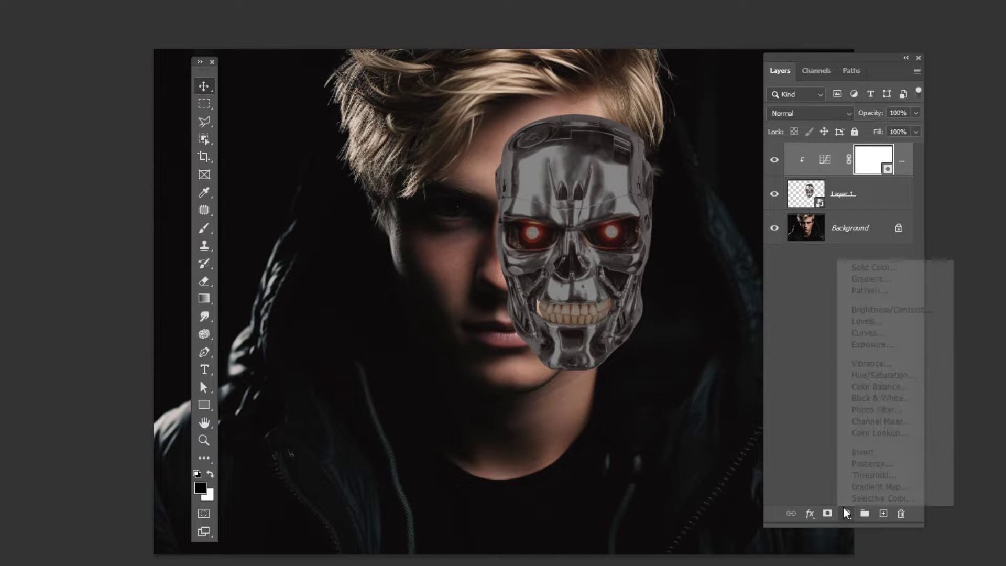
Add a Color Balance adjustment clipped to the skull with Cyan-Red -7 and Yellow-Blue +15
{"action": "left_click", "coordinate": [859, 387]}
{"action": "left_click", "coordinate": [325, 418]}
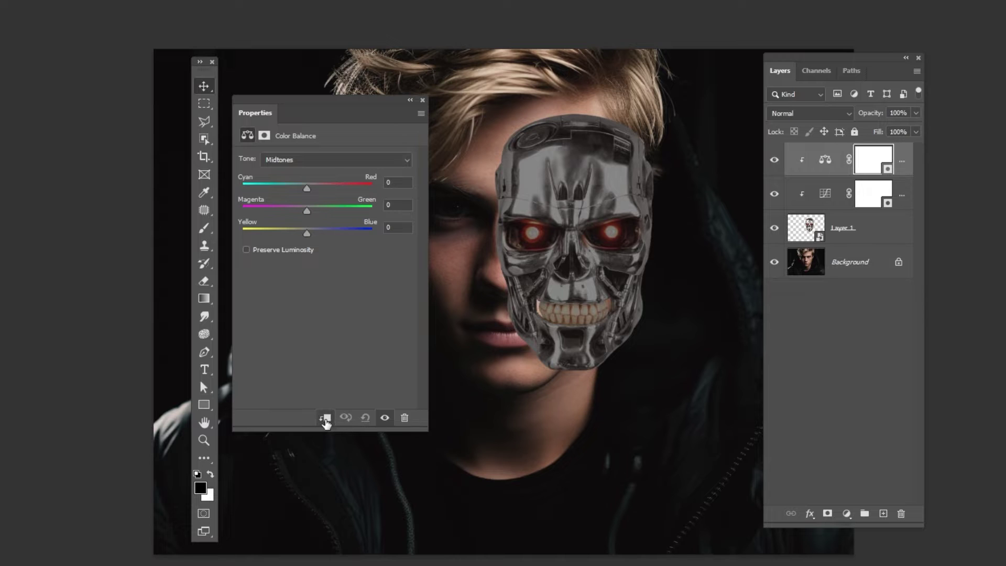
{"action": "type", "text": "-7"}
{"action": "key", "text": "Tab"}
{"action": "type", "text": "15"}
{"action": "key", "text": "Tab"}
{"action": "left_click", "coordinate": [422, 100]}
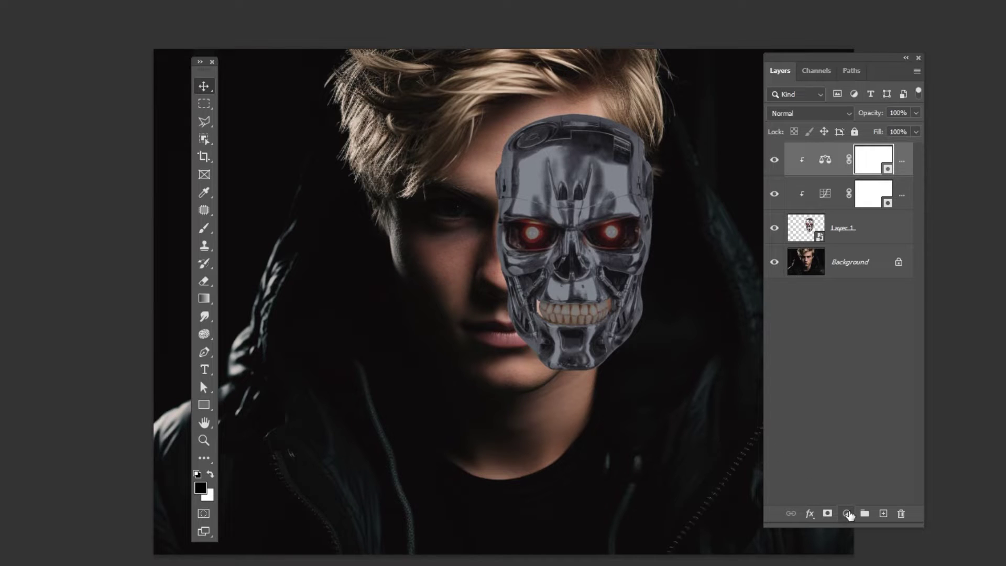
Add a Hue/Saturation adjustment clipped to the skull with Saturation -5 and Lightness -4
{"action": "left_click", "coordinate": [848, 513]}
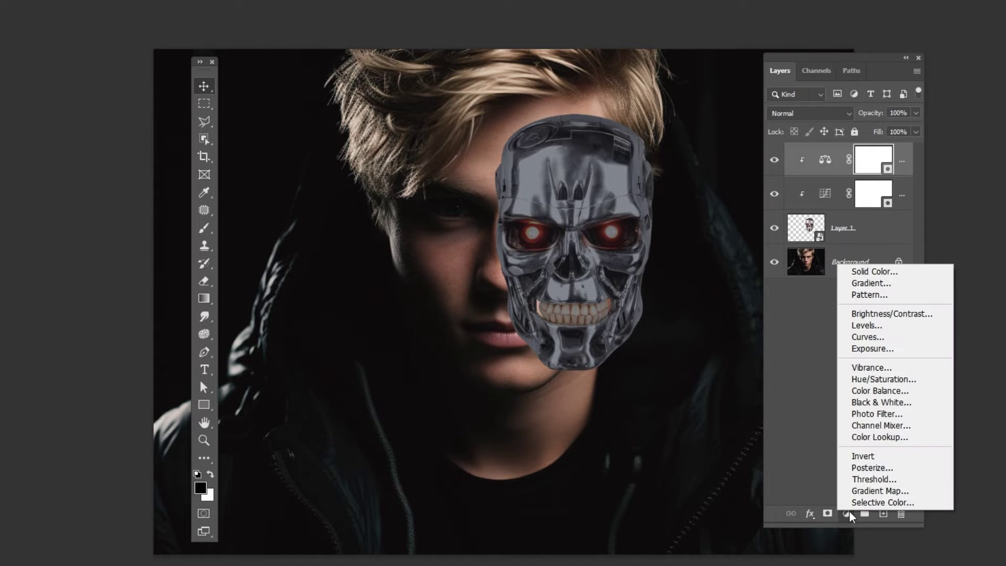
{"action": "left_click", "coordinate": [885, 379]}
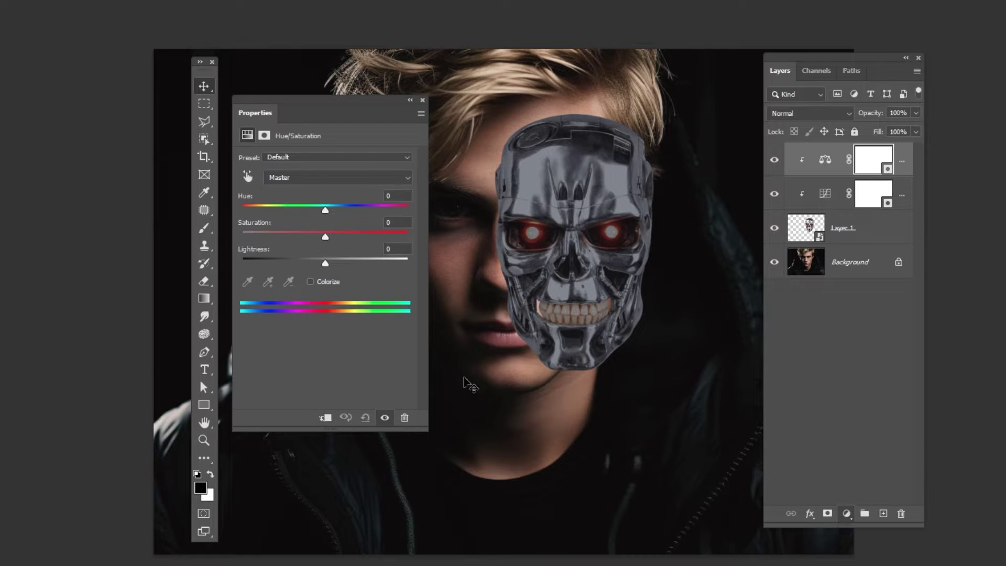
{"action": "left_click", "coordinate": [326, 418]}
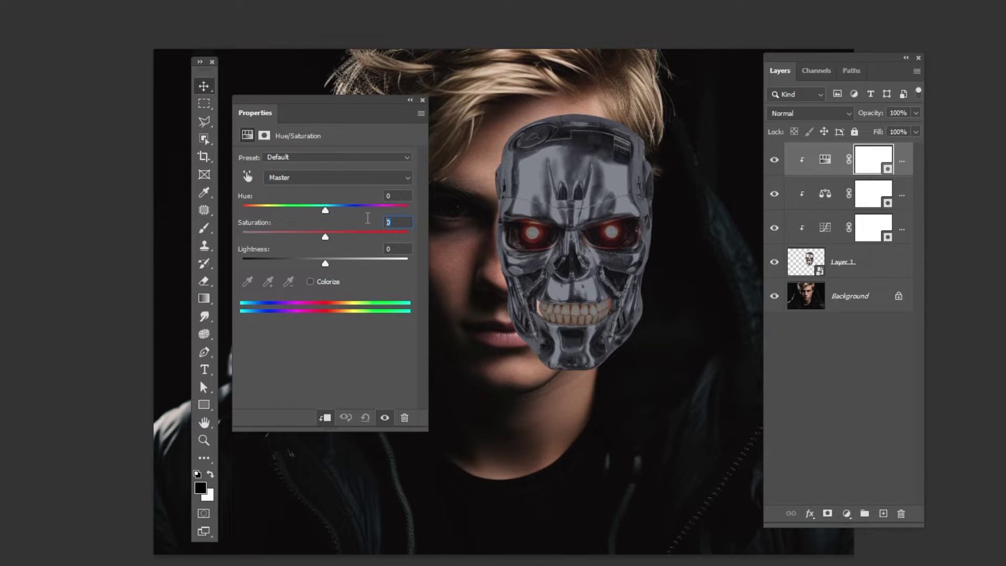
{"action": "type", "text": "-5"}
{"action": "type", "text": "-4"}
{"action": "key", "text": "Tab"}
{"action": "left_click", "coordinate": [423, 101]}
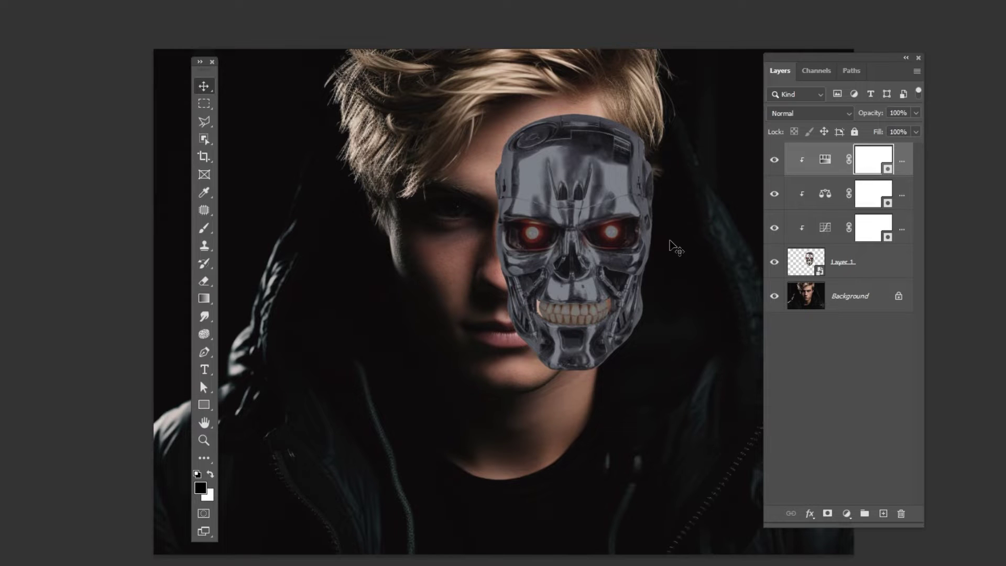
Enlarge the skull layer and move it up-left to cover the whole face
{"action": "left_click", "coordinate": [785, 258]}
{"action": "key", "text": "ctrl+t"}
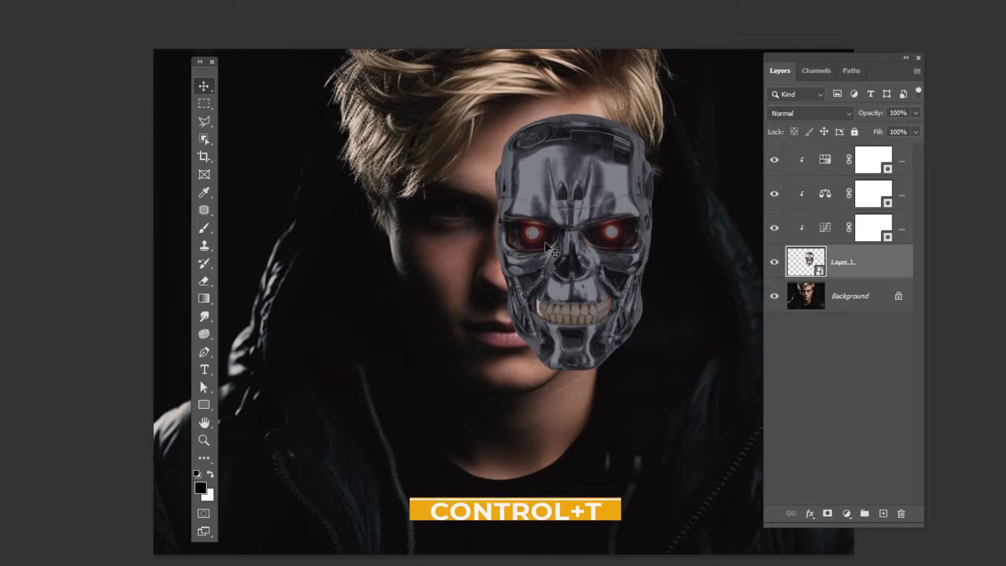
{"action": "left_click_drag", "start_coordinate": [653, 246], "coordinate": [678, 239]}
{"action": "left_click_drag", "start_coordinate": [563, 271], "coordinate": [523, 252]}
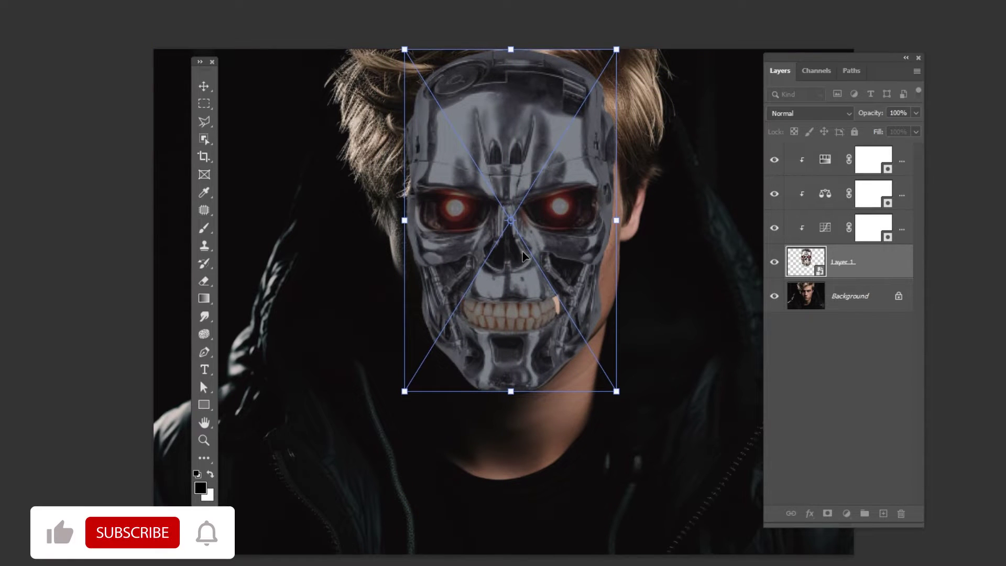
{"action": "key", "text": "Return"}
Fade the skull to 28% opacity and nudge it into line with the facial features
{"action": "left_click", "coordinate": [917, 113]}
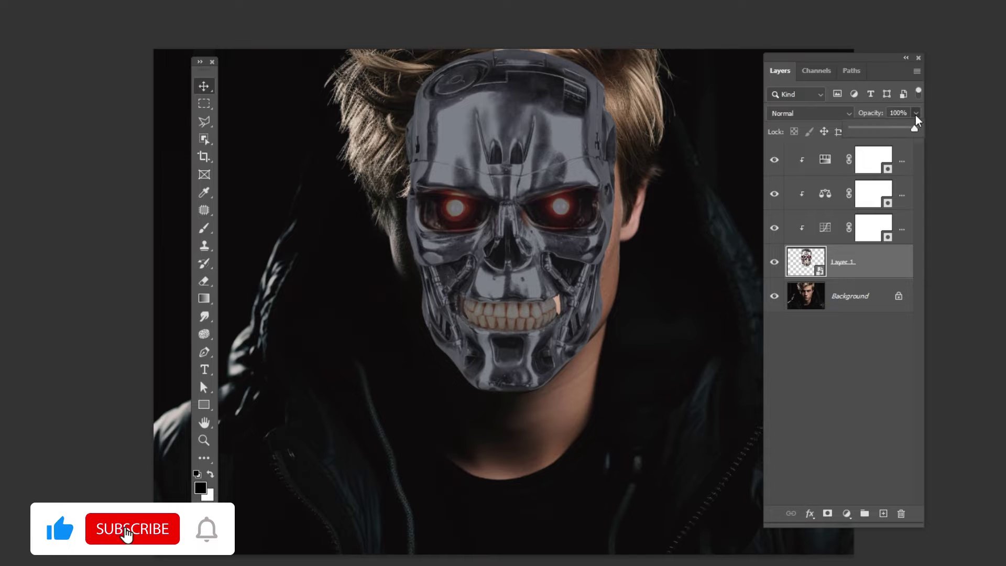
{"action": "left_click_drag", "start_coordinate": [917, 127], "coordinate": [870, 135]}
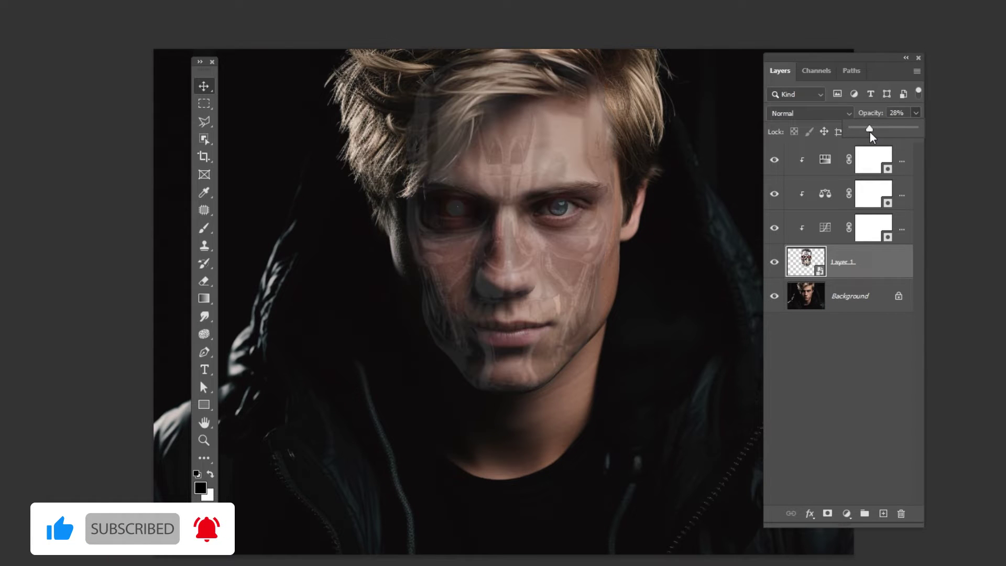
{"action": "key", "text": "z"}
{"action": "left_click", "coordinate": [581, 248]}
{"action": "left_click", "coordinate": [586, 247]}
{"action": "key", "text": "v"}
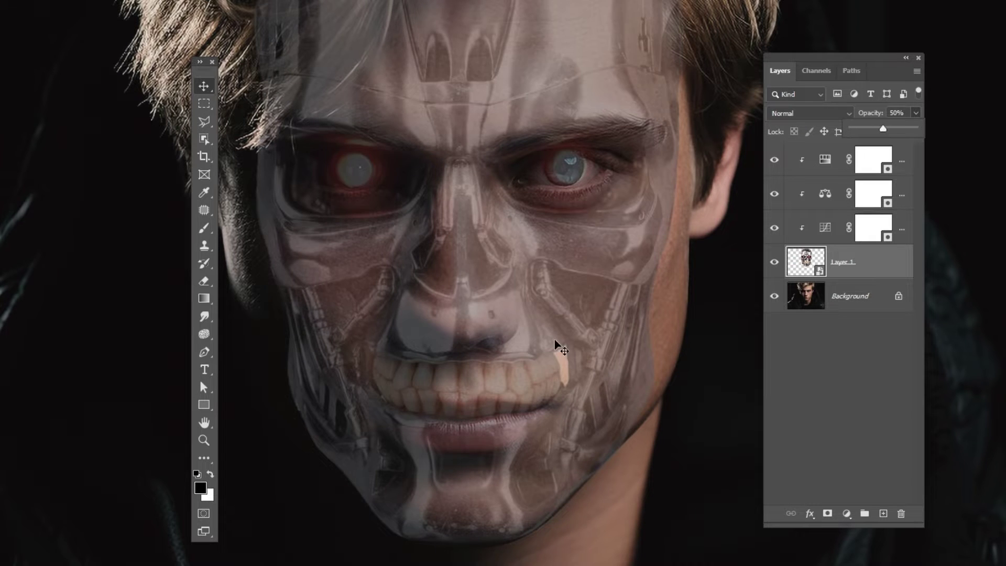
{"action": "left_click_drag", "start_coordinate": [536, 316], "coordinate": [535, 320]}
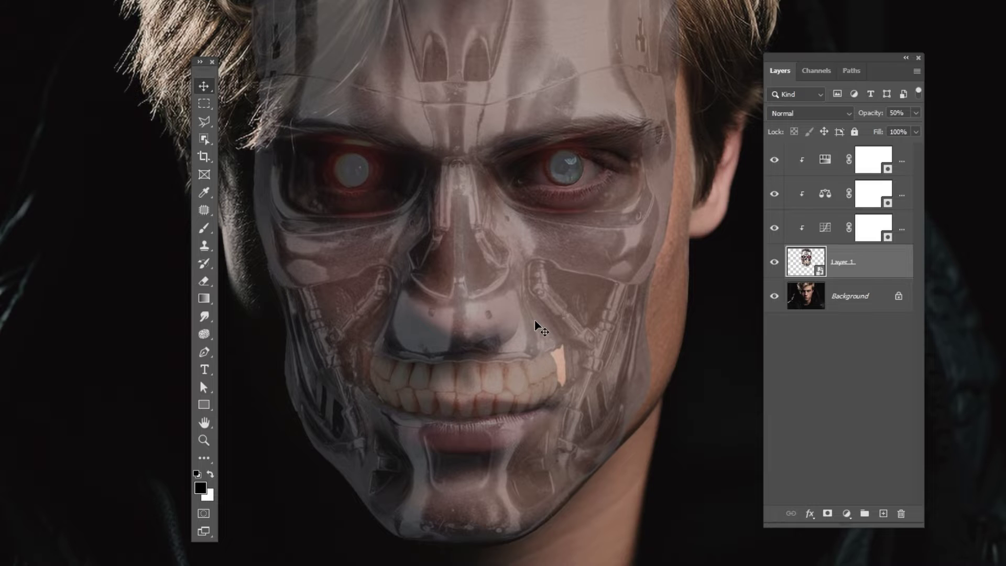
{"action": "key", "text": "Left"}
{"action": "key", "text": "Left"}
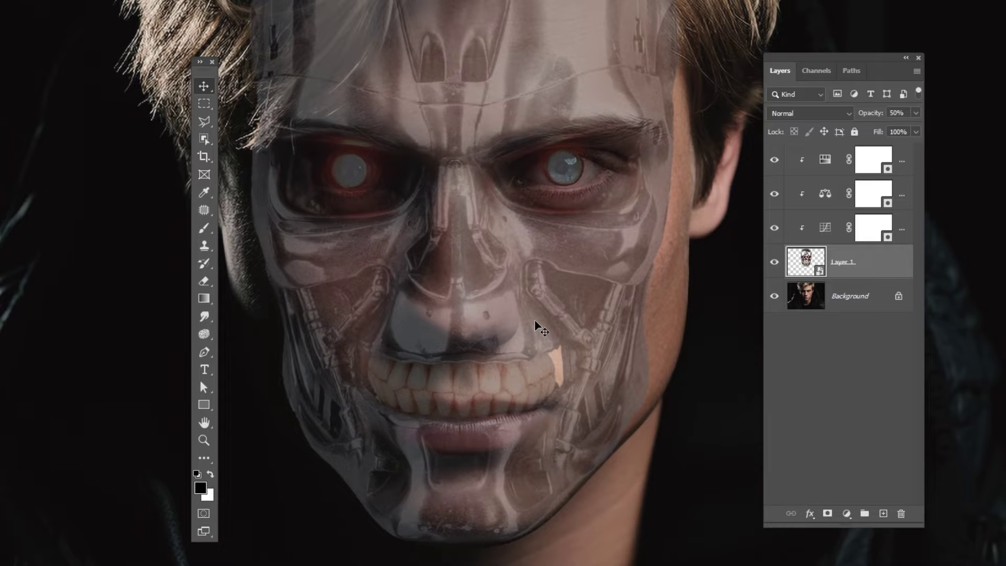
{"action": "key", "text": "ctrl+space"}
{"action": "left_click_drag", "start_coordinate": [537, 252], "coordinate": [514, 250]}
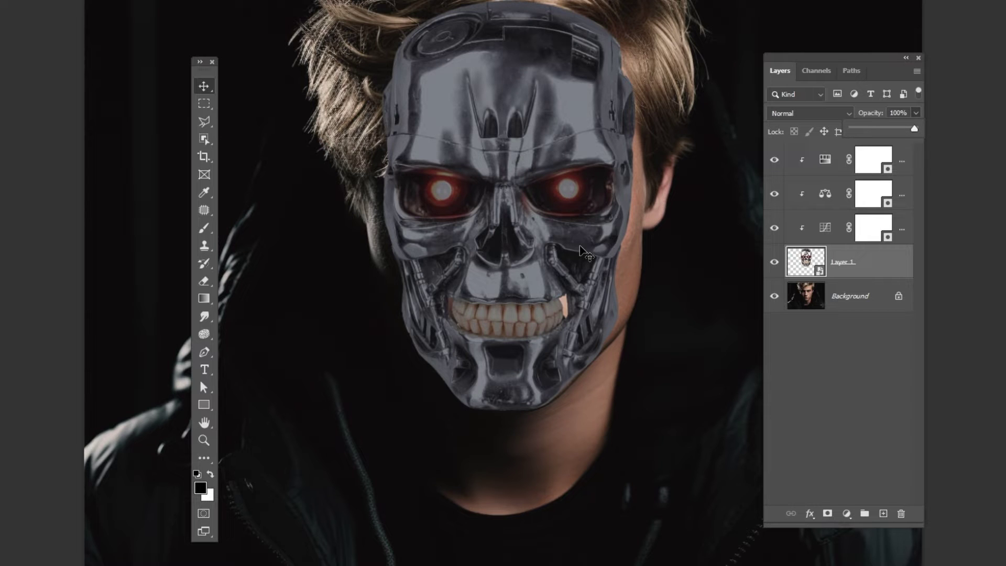
Add an inverted black mask to the skull layer and pick the 100 px soft round brush
{"action": "left_click", "coordinate": [830, 514]}
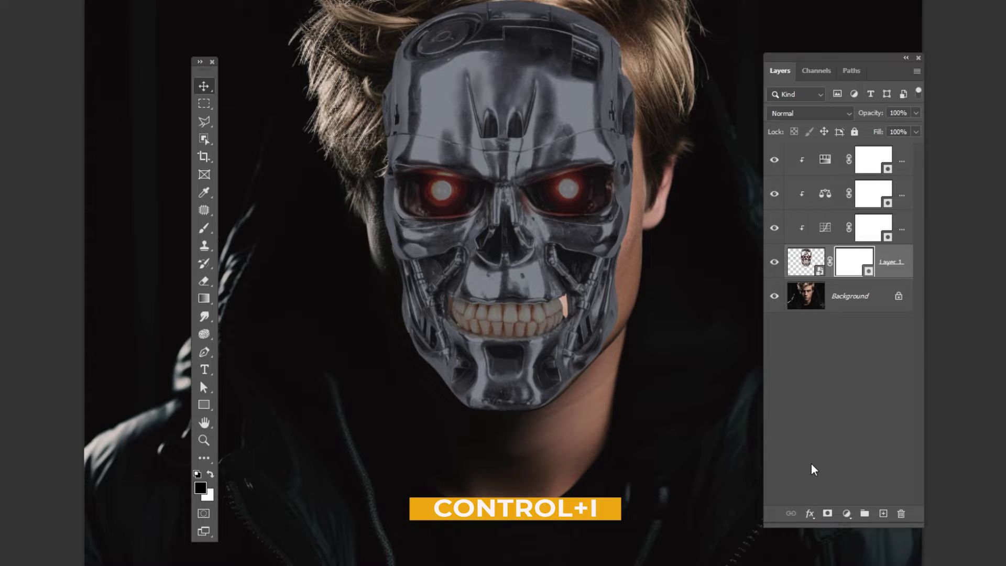
{"action": "key", "text": "ctrl+i"}
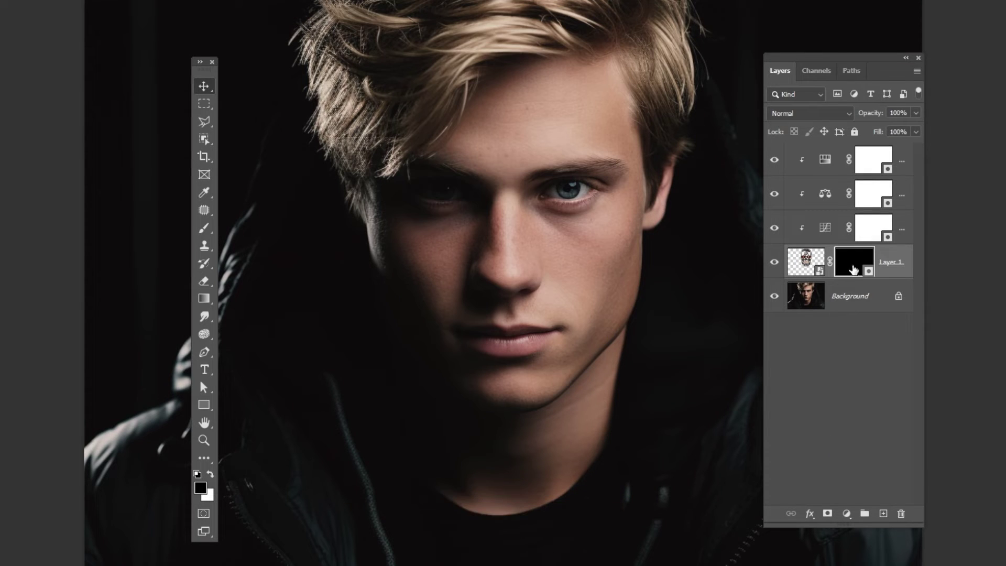
{"action": "key", "text": "b"}
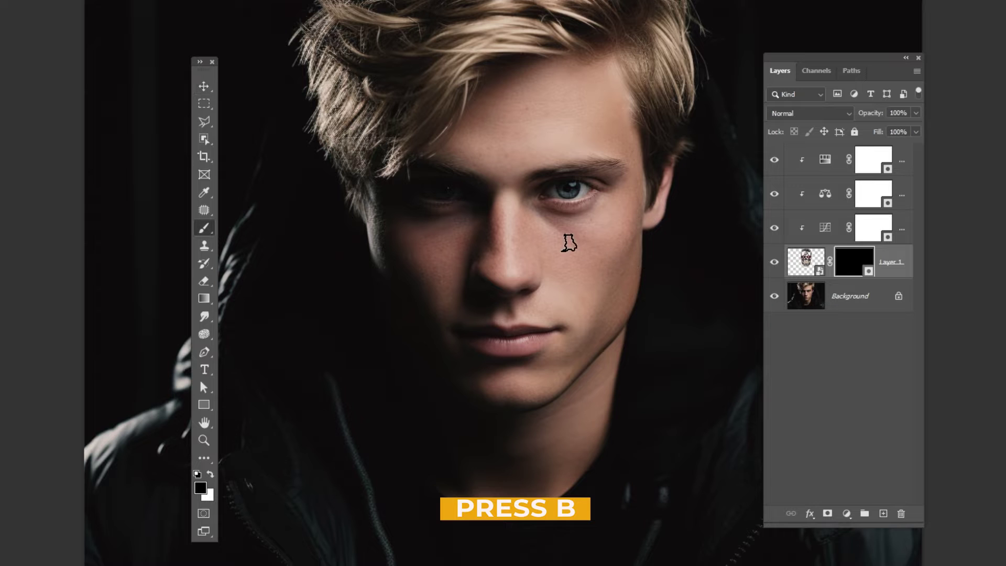
{"action": "right_click", "coordinate": [569, 242]}
{"action": "left_click", "coordinate": [595, 360]}
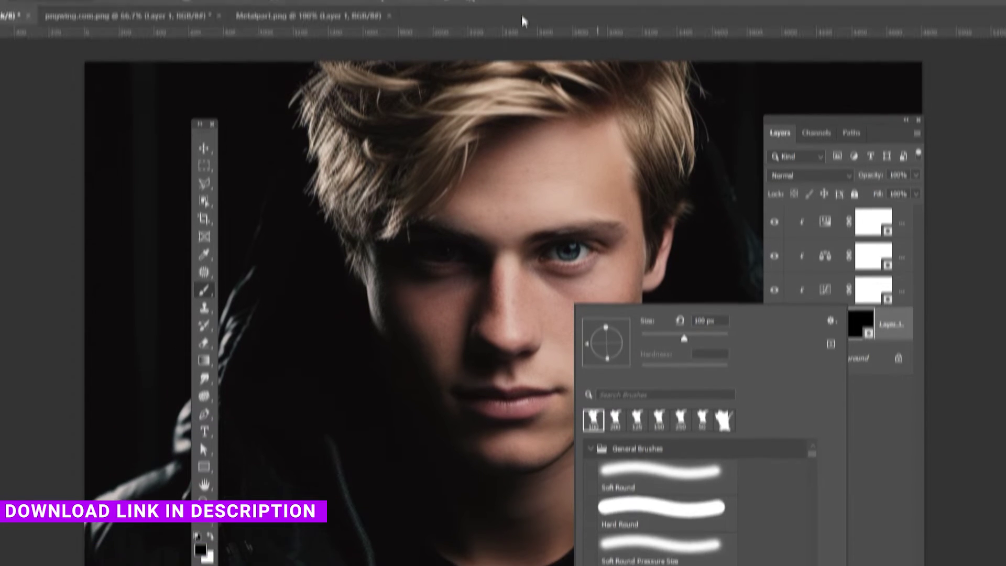
{"action": "left_click", "coordinate": [522, 21]}
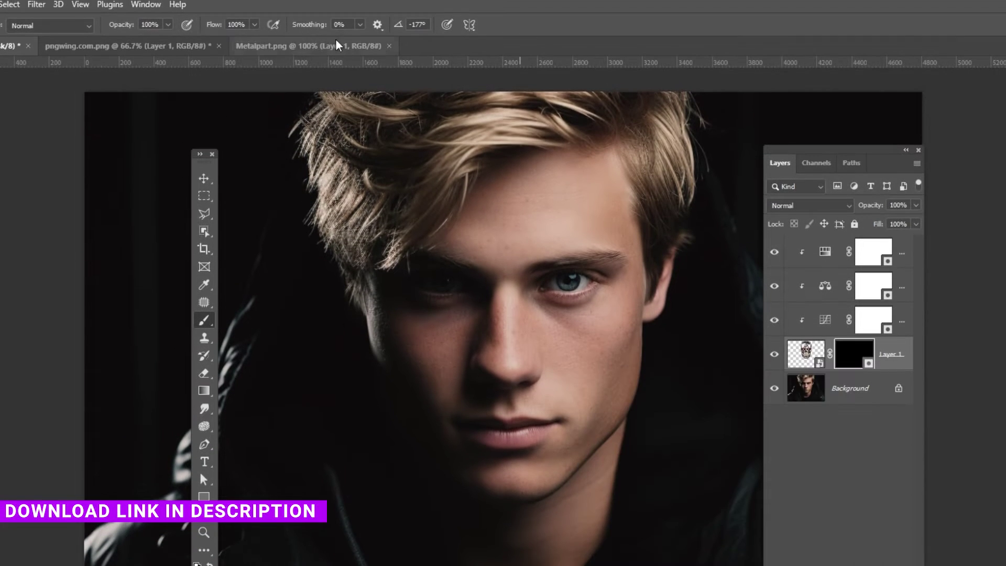
Lower the brush flow to about 6%, zoom in on the face and enlarge the brush tip
{"action": "left_click", "coordinate": [254, 24]}
{"action": "left_click_drag", "start_coordinate": [258, 40], "coordinate": [238, 48]}
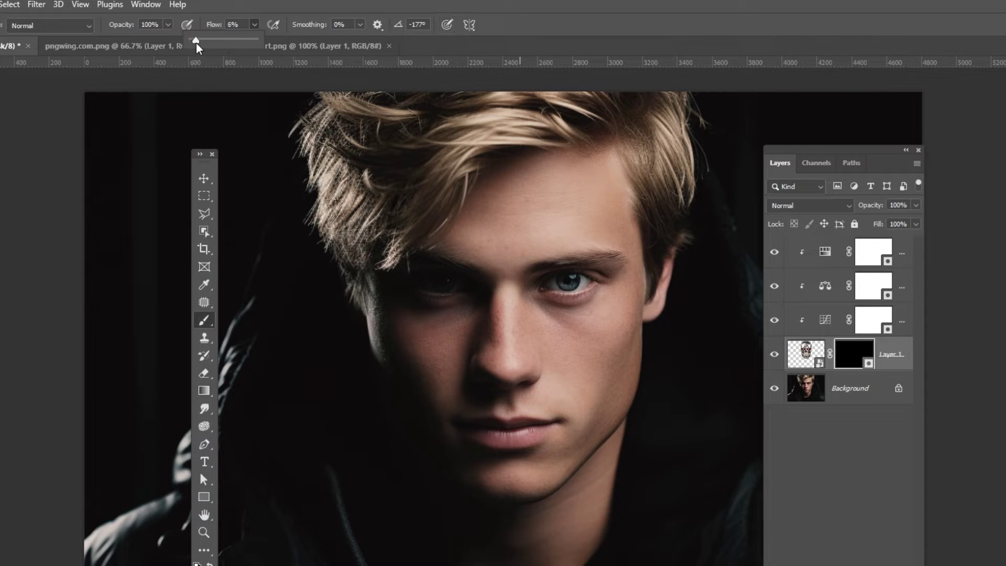
{"action": "left_click", "coordinate": [519, 4]}
{"action": "key", "text": "z"}
{"action": "left_click_drag", "start_coordinate": [589, 330], "coordinate": [614, 362]}
{"action": "key", "text": "space"}
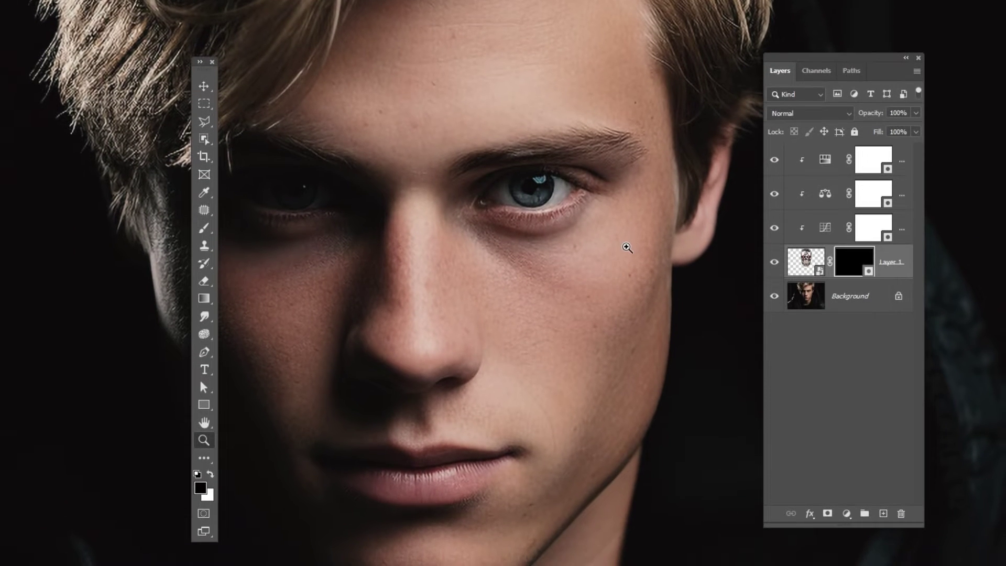
{"action": "key", "text": "b"}
{"action": "key", "text": "bracketright"}
{"action": "key", "text": "bracketright"}
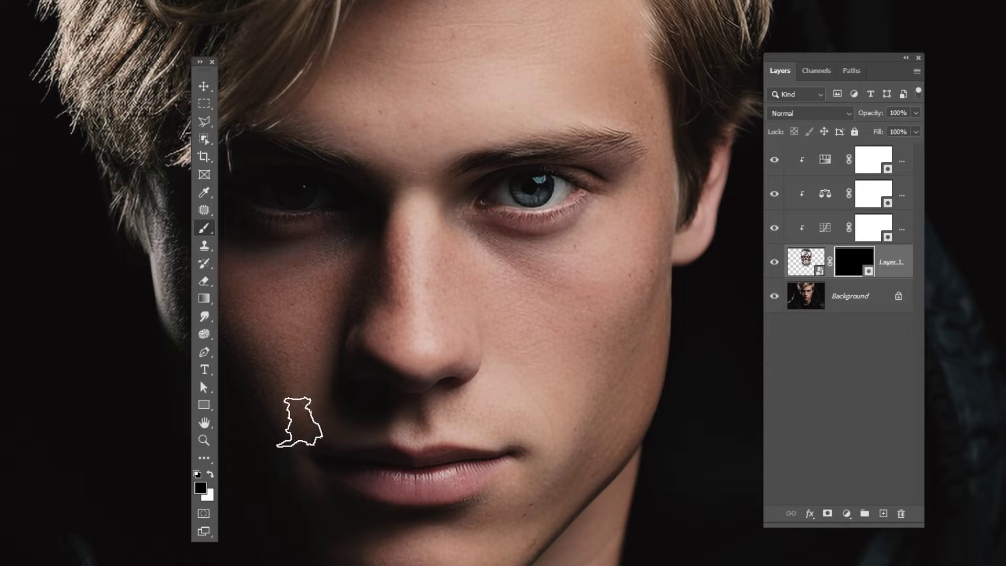
Paint white on the skull mask to reveal the red eye, cheek pistons, jaw and forehead metal
{"action": "left_click", "coordinate": [211, 476]}
{"action": "mouse_move", "coordinate": [517, 213]}
{"action": "left_mouse_down"}
{"action": "mouse_move", "coordinate": [533, 184]}
{"action": "mouse_move", "coordinate": [559, 196]}
{"action": "mouse_move", "coordinate": [528, 150]}
{"action": "mouse_move", "coordinate": [544, 218]}
{"action": "mouse_move", "coordinate": [524, 135]}
{"action": "mouse_move", "coordinate": [632, 102]}
{"action": "mouse_move", "coordinate": [622, 157]}
{"action": "mouse_move", "coordinate": [495, 94]}
{"action": "mouse_move", "coordinate": [624, 288]}
{"action": "mouse_move", "coordinate": [524, 261]}
{"action": "mouse_move", "coordinate": [577, 301]}
{"action": "mouse_move", "coordinate": [569, 390]}
{"action": "left_mouse_up"}
{"action": "left_click_drag", "start_coordinate": [570, 390], "coordinate": [527, 334]}
{"action": "mouse_move", "coordinate": [526, 334]}
{"action": "left_mouse_down"}
{"action": "mouse_move", "coordinate": [545, 292]}
{"action": "mouse_move", "coordinate": [528, 373]}
{"action": "mouse_move", "coordinate": [449, 491]}
{"action": "left_mouse_up"}
{"action": "mouse_move", "coordinate": [449, 492]}
{"action": "left_mouse_down"}
{"action": "mouse_move", "coordinate": [454, 378]}
{"action": "mouse_move", "coordinate": [471, 434]}
{"action": "mouse_move", "coordinate": [570, 354]}
{"action": "mouse_move", "coordinate": [632, 289]}
{"action": "mouse_move", "coordinate": [626, 206]}
{"action": "mouse_move", "coordinate": [645, 283]}
{"action": "left_mouse_up"}
{"action": "scroll", "coordinate": [637, 283], "scroll_direction": "up", "scroll_amount": 3}
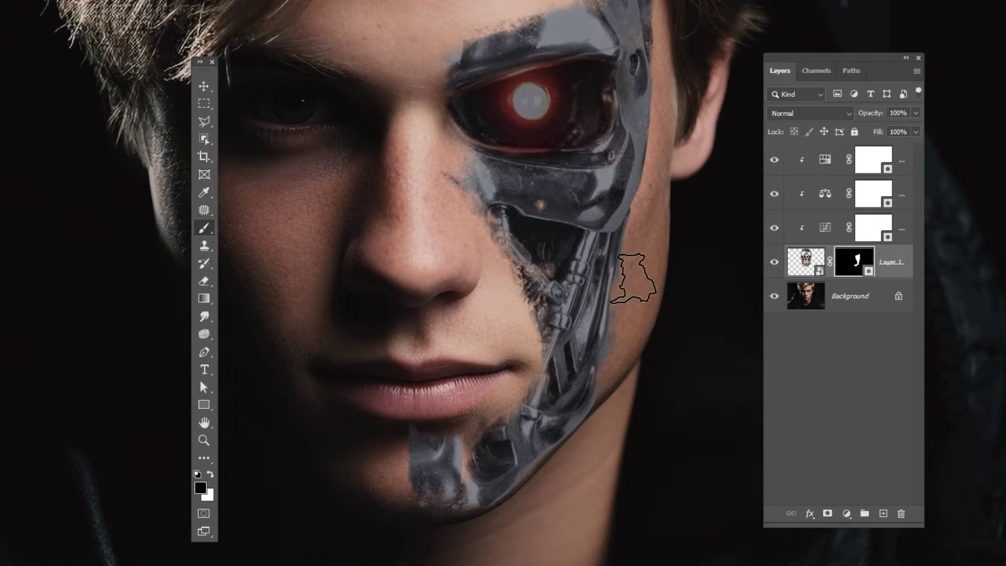
{"action": "scroll", "coordinate": [644, 95], "scroll_direction": "up", "scroll_amount": 2}
{"action": "mouse_move", "coordinate": [629, 112]}
{"action": "left_mouse_down"}
{"action": "mouse_move", "coordinate": [629, 135]}
{"action": "mouse_move", "coordinate": [558, 146]}
{"action": "mouse_move", "coordinate": [638, 265]}
{"action": "mouse_move", "coordinate": [580, 423]}
{"action": "mouse_move", "coordinate": [471, 266]}
{"action": "mouse_move", "coordinate": [454, 210]}
{"action": "mouse_move", "coordinate": [503, 179]}
{"action": "left_mouse_up"}
{"action": "key", "text": "z"}
{"action": "left_click_drag", "start_coordinate": [621, 317], "coordinate": [580, 301]}
{"action": "key", "text": "v"}
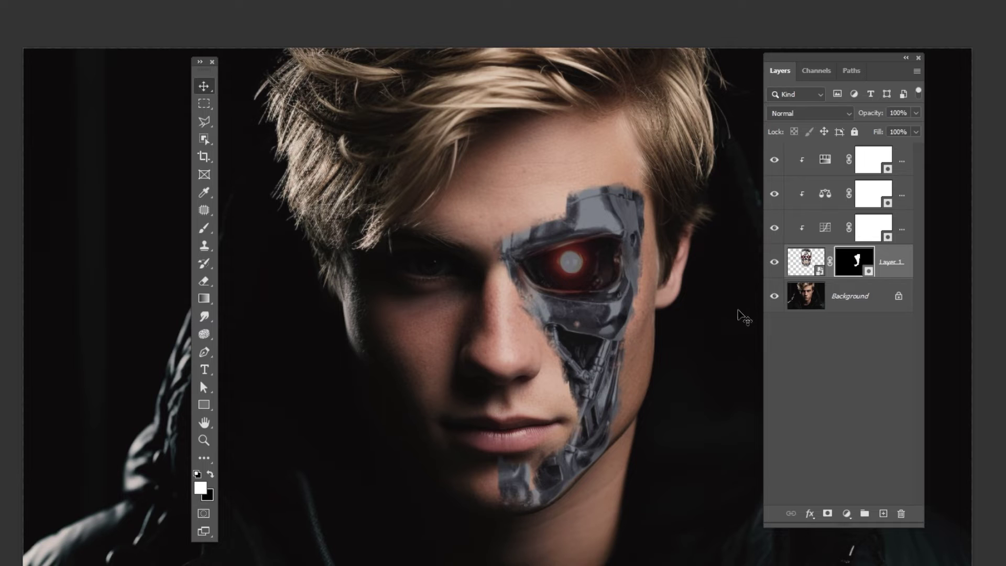
Give the skull layer a Multiply Inner Shadow with 19 px distance, 10 px size and 5% noise
{"action": "right_click", "coordinate": [885, 278]}
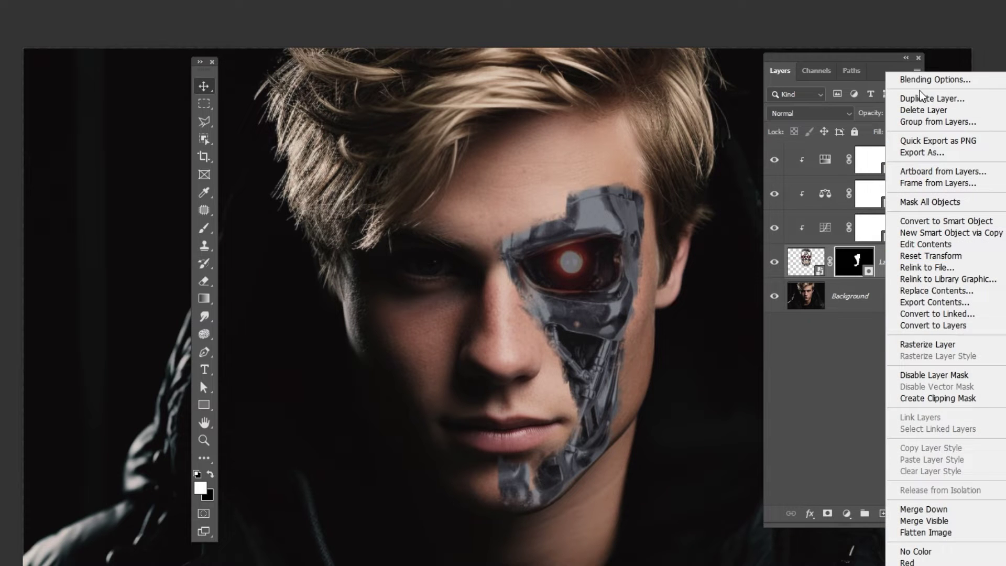
{"action": "key", "text": "Escape"}
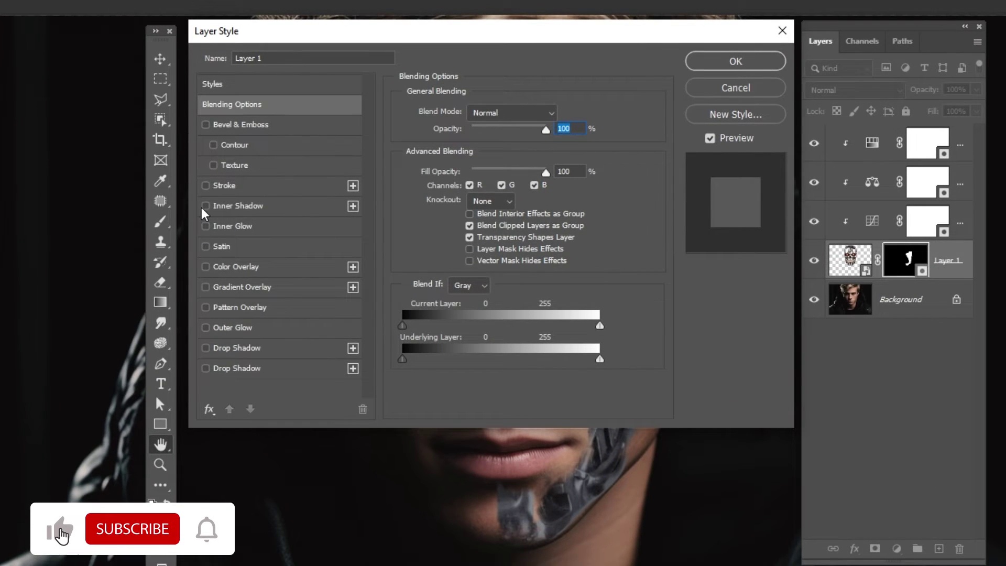
{"action": "left_click", "coordinate": [206, 206]}
{"action": "left_click", "coordinate": [276, 213]}
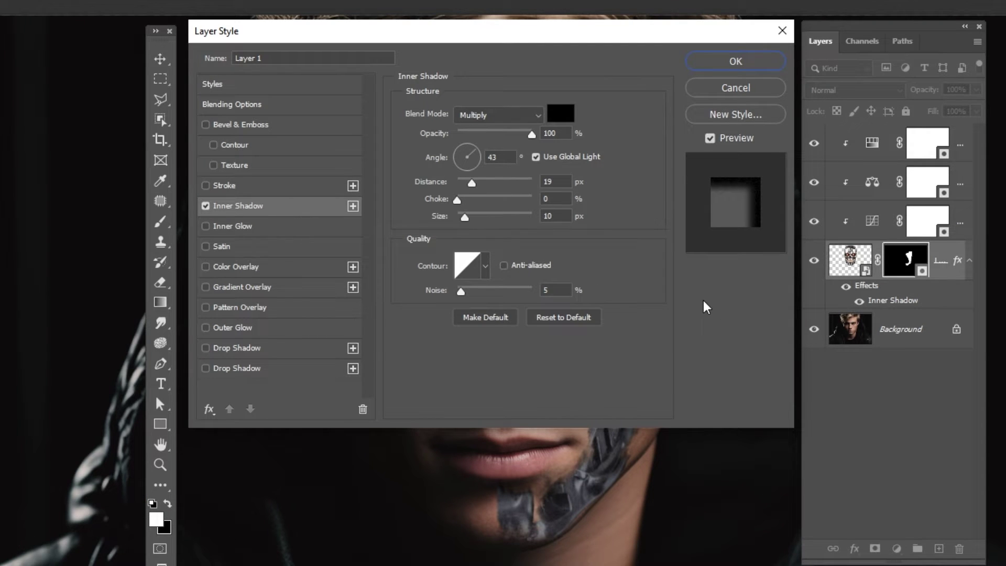
{"action": "left_click", "coordinate": [736, 62]}
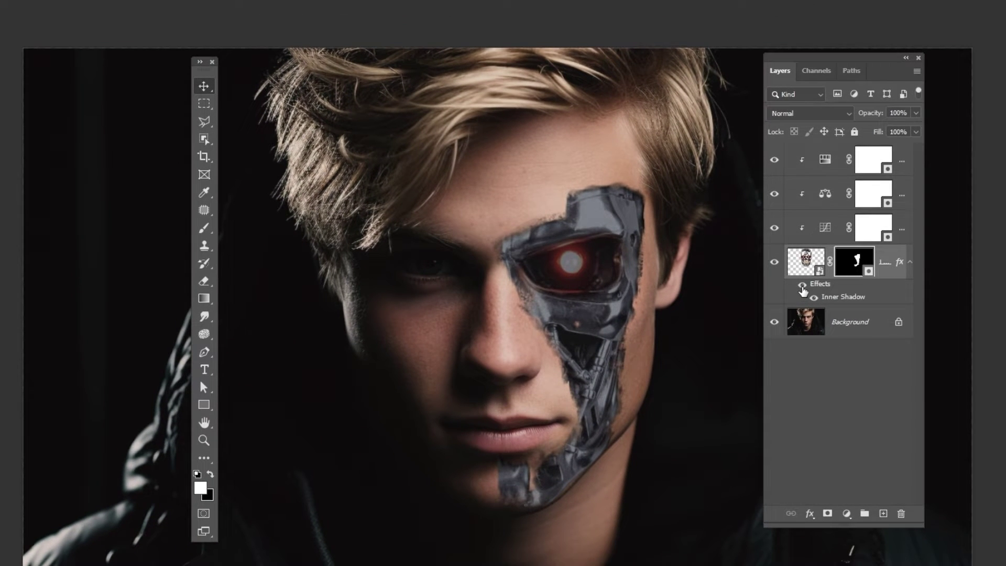
Paint small white mask patches to reveal metal on the forehead and left cheek
{"action": "left_click", "coordinate": [803, 286]}
{"action": "left_click", "coordinate": [802, 286]}
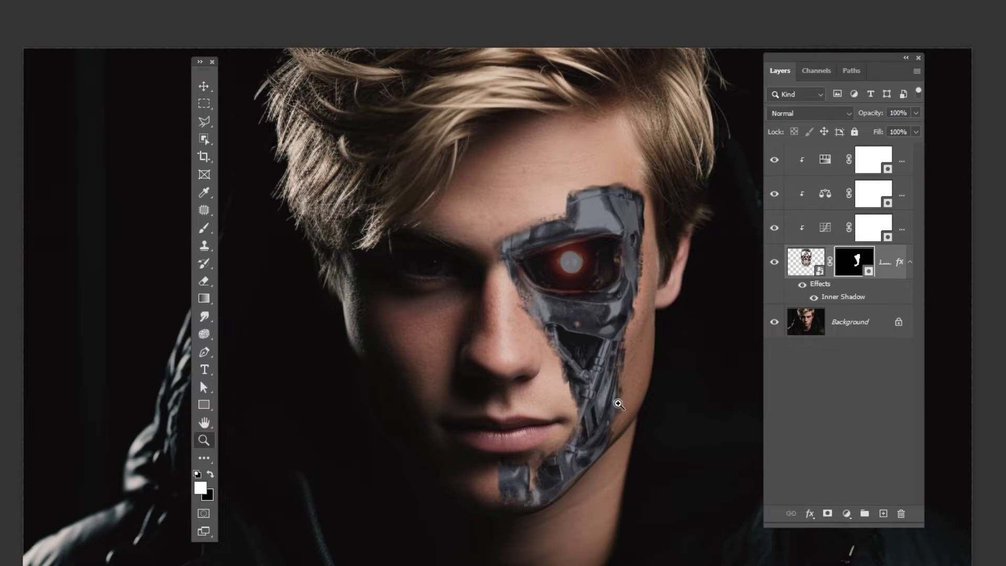
{"action": "scroll", "coordinate": [640, 388], "scroll_direction": "up", "scroll_amount": 2}
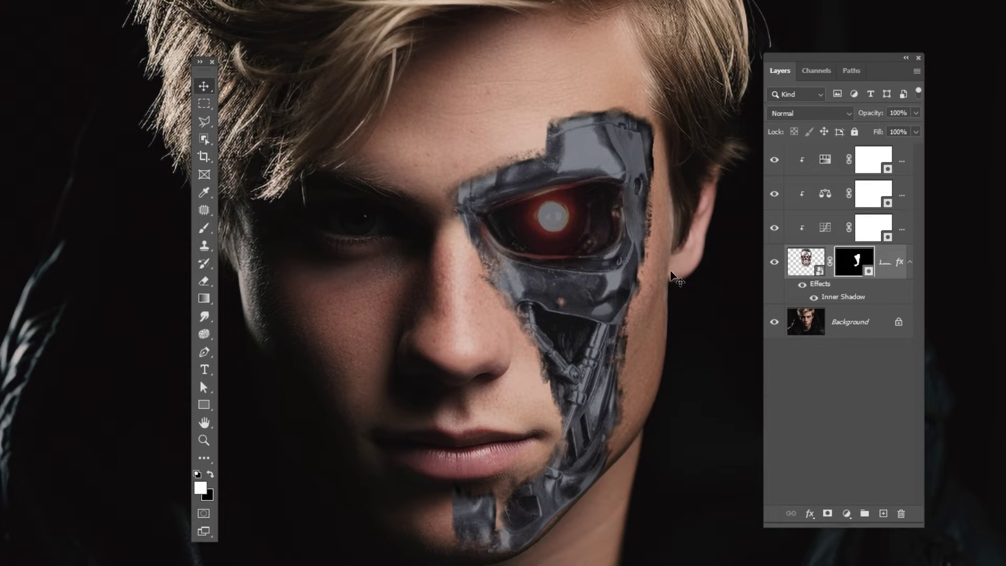
{"action": "key", "text": "b"}
{"action": "key", "text": "x"}
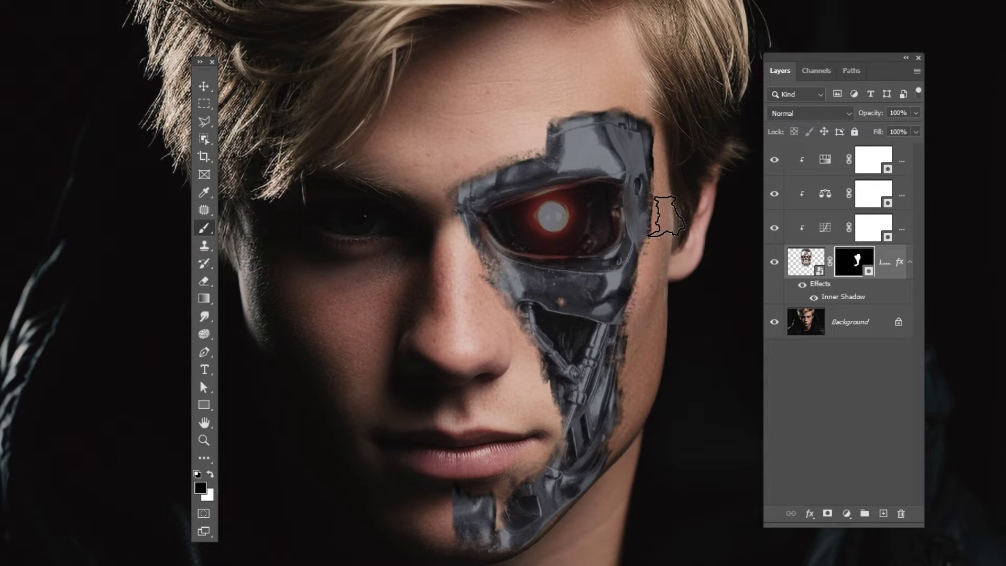
{"action": "scroll", "coordinate": [667, 216], "scroll_direction": "up", "scroll_amount": 2}
{"action": "key", "text": "x"}
{"action": "mouse_move", "coordinate": [590, 84]}
{"action": "left_mouse_down"}
{"action": "mouse_move", "coordinate": [569, 84]}
{"action": "mouse_move", "coordinate": [575, 114]}
{"action": "left_mouse_up"}
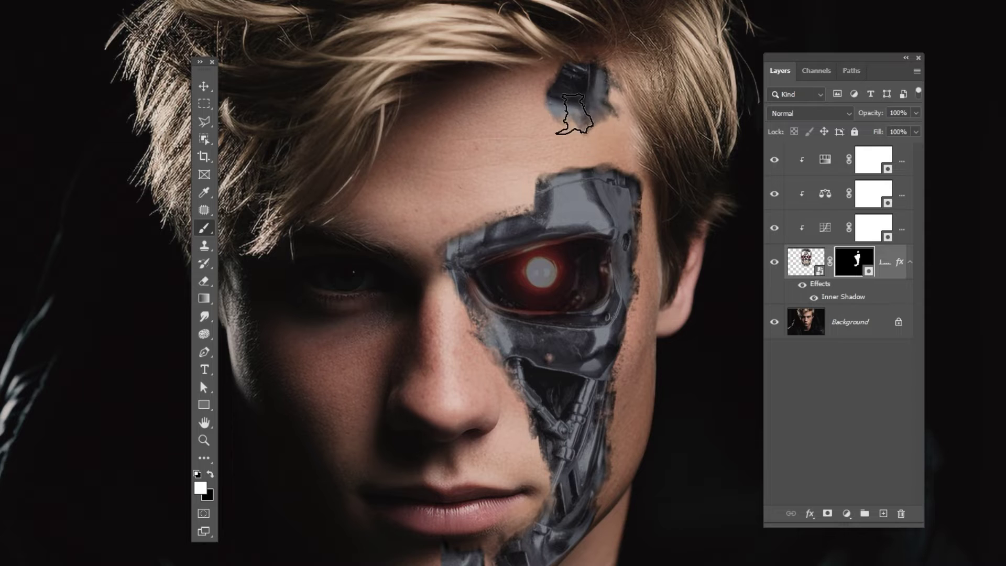
{"action": "left_click", "coordinate": [407, 162]}
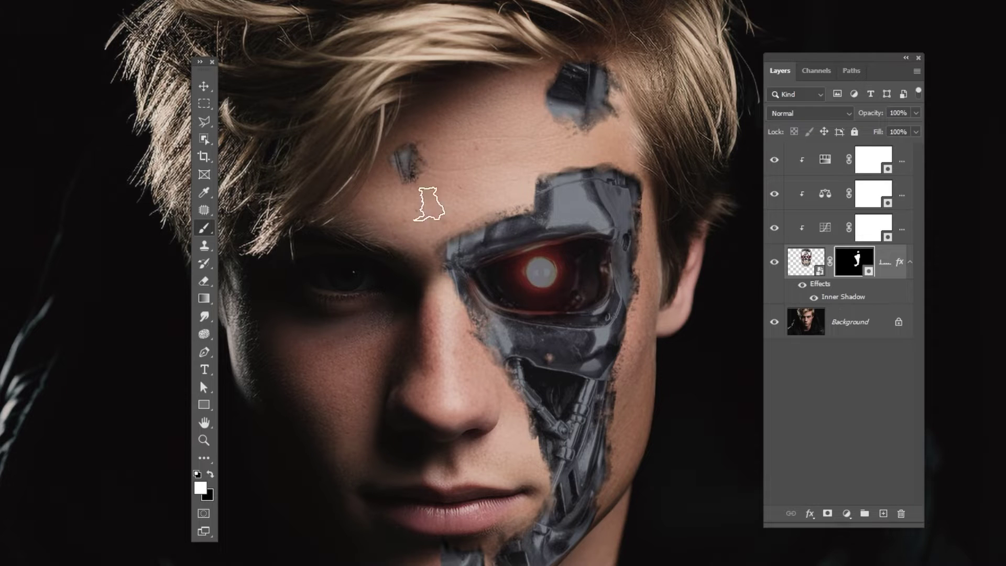
{"action": "left_click_drag", "start_coordinate": [371, 331], "coordinate": [390, 243]}
{"action": "key", "text": "bracketleft"}
{"action": "key", "text": "bracketleft"}
{"action": "key", "text": "bracketleft"}
{"action": "left_click", "coordinate": [359, 281]}
Paint black along the chin to fill the gap and restore skin on the jaw
{"action": "scroll", "coordinate": [367, 283], "scroll_direction": "down", "scroll_amount": 2}
{"action": "scroll", "coordinate": [474, 407], "scroll_direction": "up", "scroll_amount": 1}
{"action": "key", "text": "x"}
{"action": "key", "text": "x"}
{"action": "mouse_move", "coordinate": [445, 413]}
{"action": "left_mouse_down"}
{"action": "mouse_move", "coordinate": [450, 387]}
{"action": "mouse_move", "coordinate": [535, 373]}
{"action": "left_mouse_up"}
{"action": "key", "text": "x"}
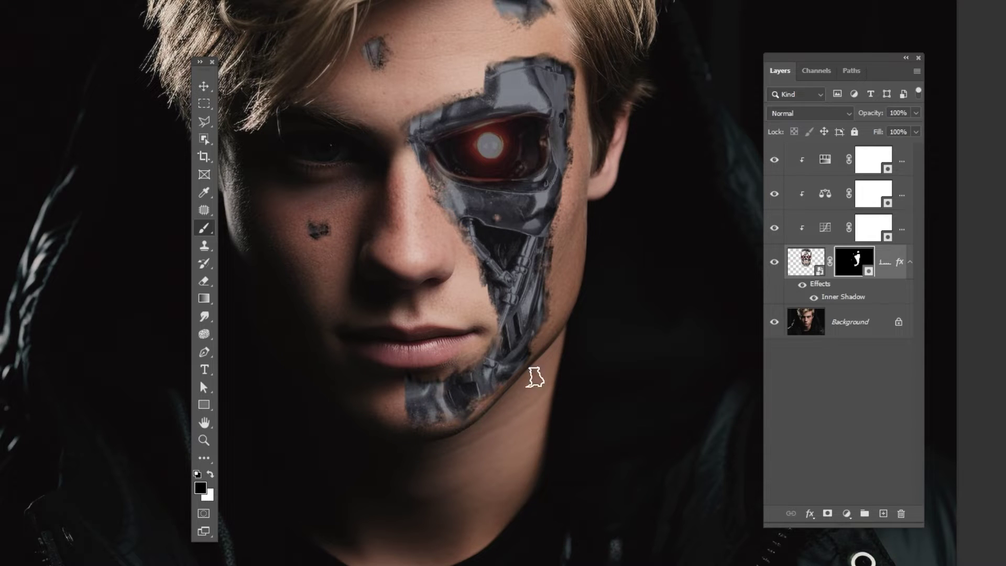
{"action": "key", "text": "x"}
View the whole portrait, comparing it with the inner shadow hidden and shown
{"action": "left_click", "coordinate": [455, 172], "text": "alt"}
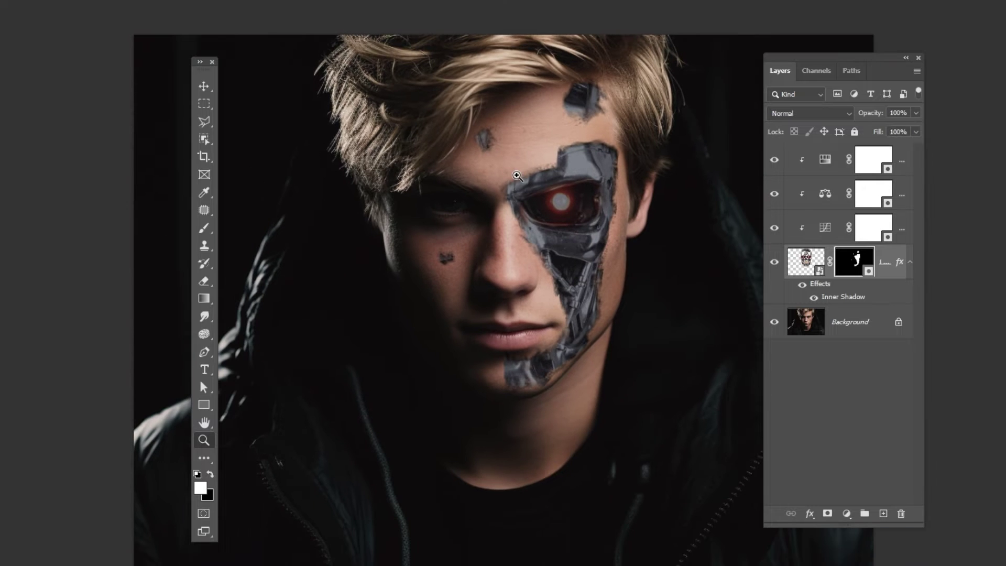
{"action": "left_click", "coordinate": [802, 286]}
{"action": "left_click", "coordinate": [802, 286]}
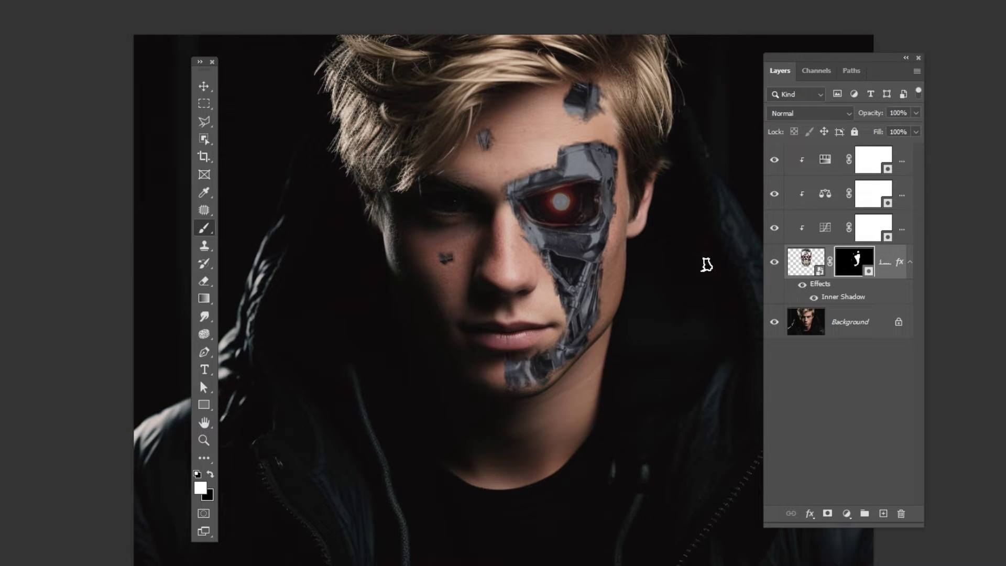
{"action": "key", "text": "z"}
{"action": "left_click", "coordinate": [607, 252]}
{"action": "key", "text": "v"}
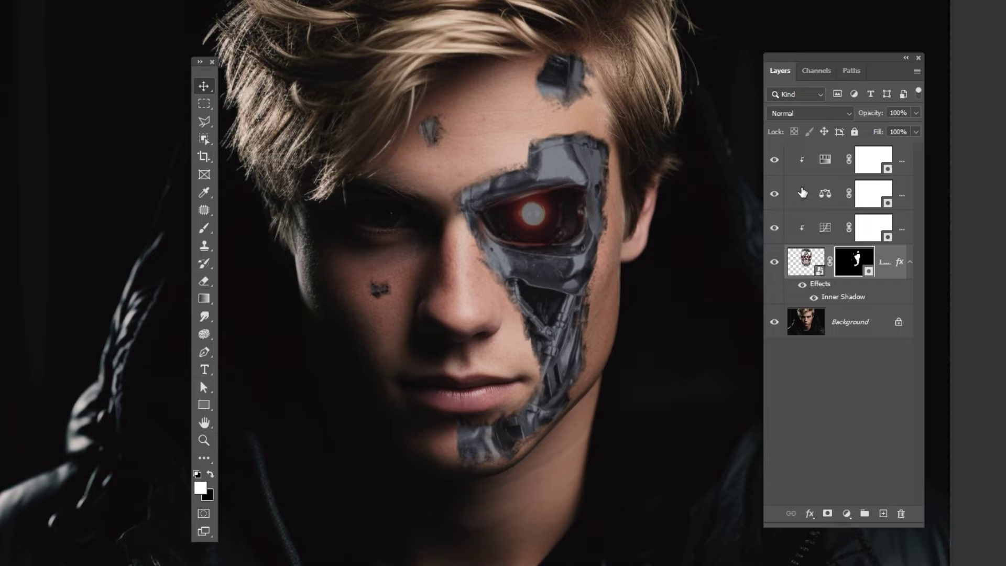
{"action": "left_click", "coordinate": [819, 162]}
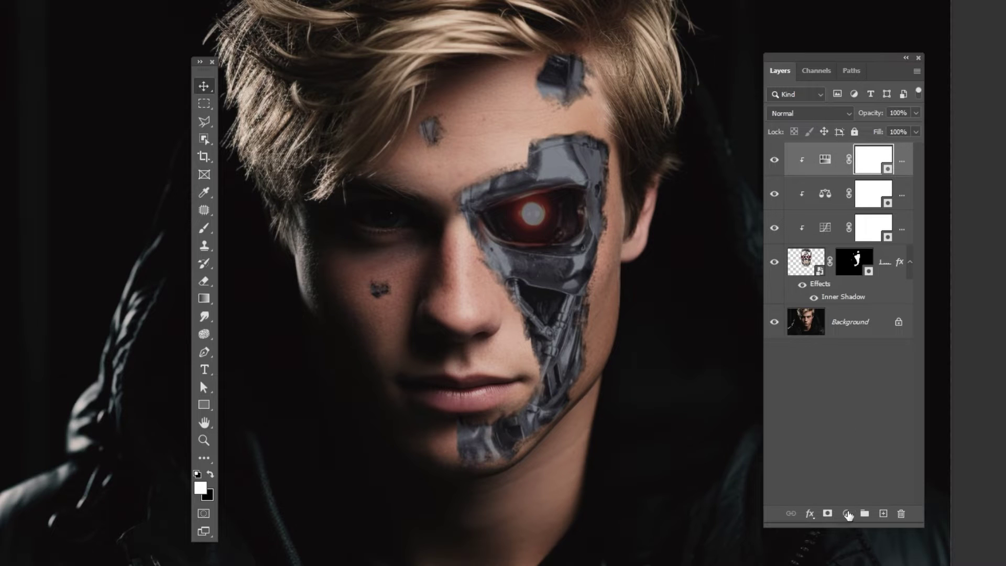
Add a Solid Color fill layer in red #D91C00
{"action": "left_click", "coordinate": [847, 514]}
{"action": "left_click", "coordinate": [885, 278]}
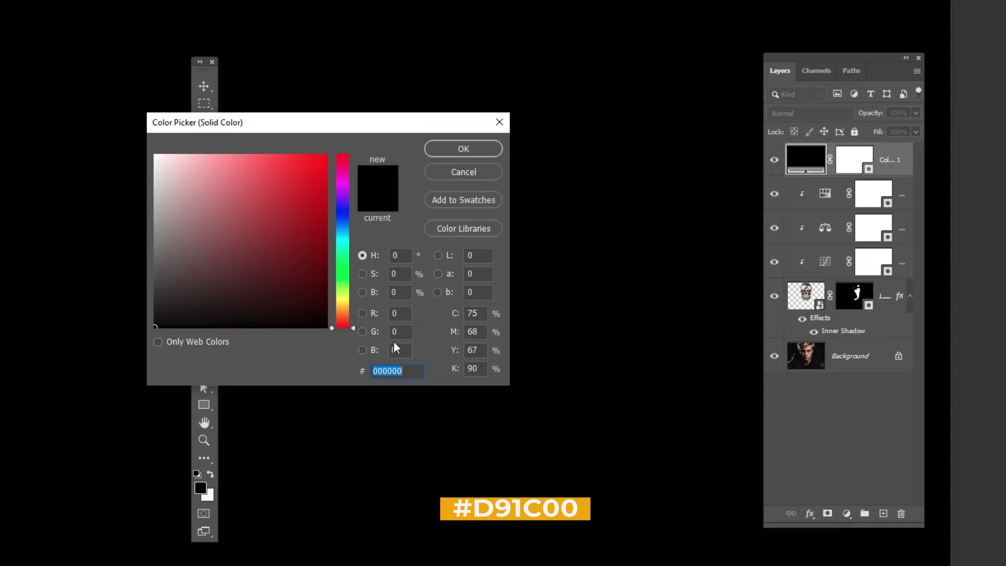
{"action": "type", "text": "d91c00"}
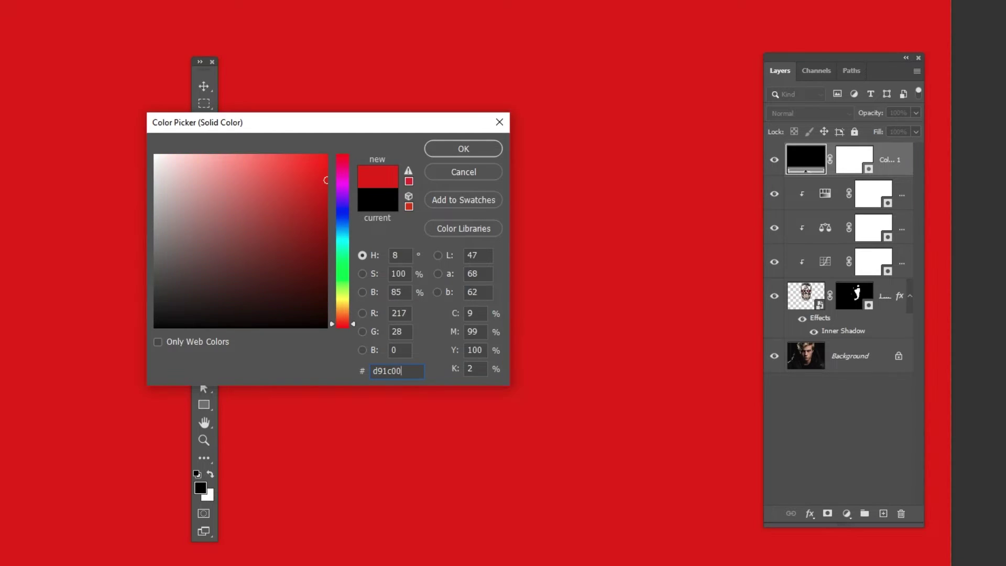
{"action": "left_click", "coordinate": [464, 148]}
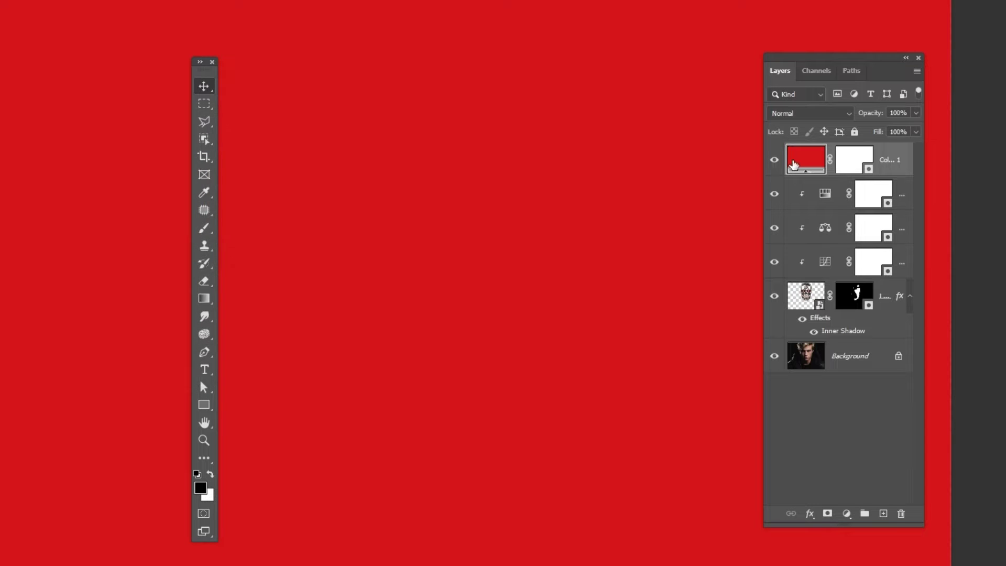
Clip the red fill to the skull layer and invert its mask to black
{"action": "right_click", "coordinate": [888, 169]}
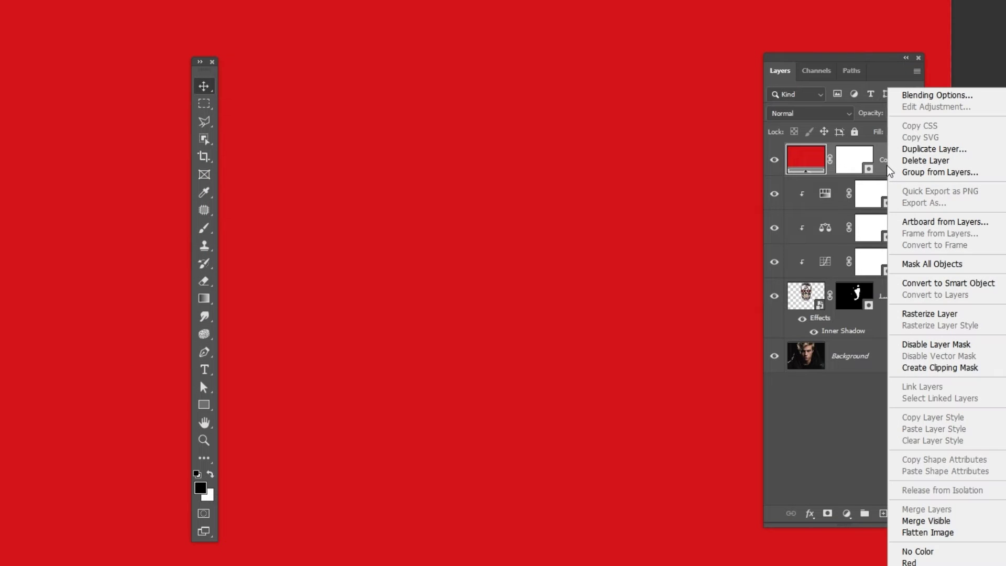
{"action": "left_click", "coordinate": [930, 367]}
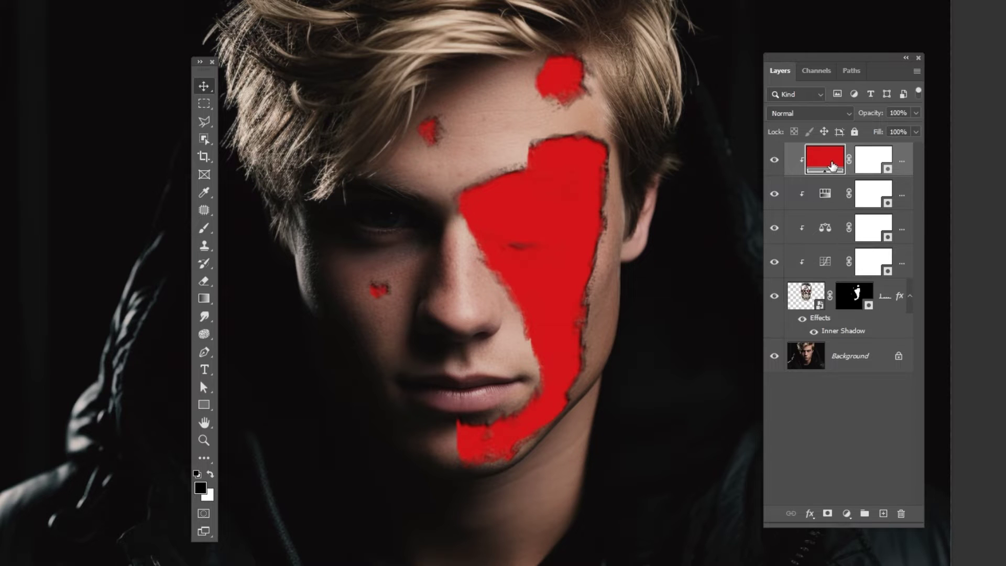
{"action": "left_click", "coordinate": [871, 165]}
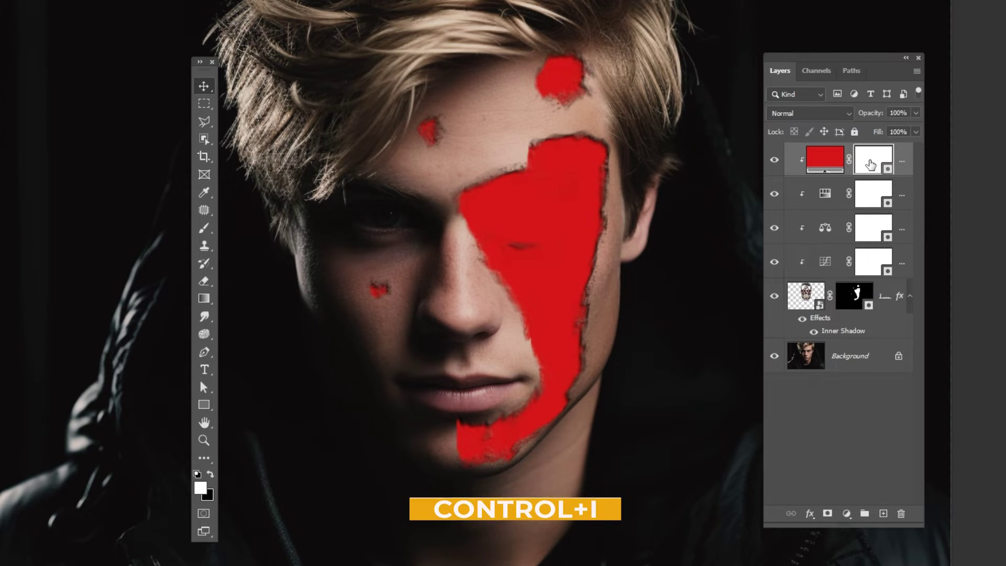
{"action": "key", "text": "ctrl+i"}
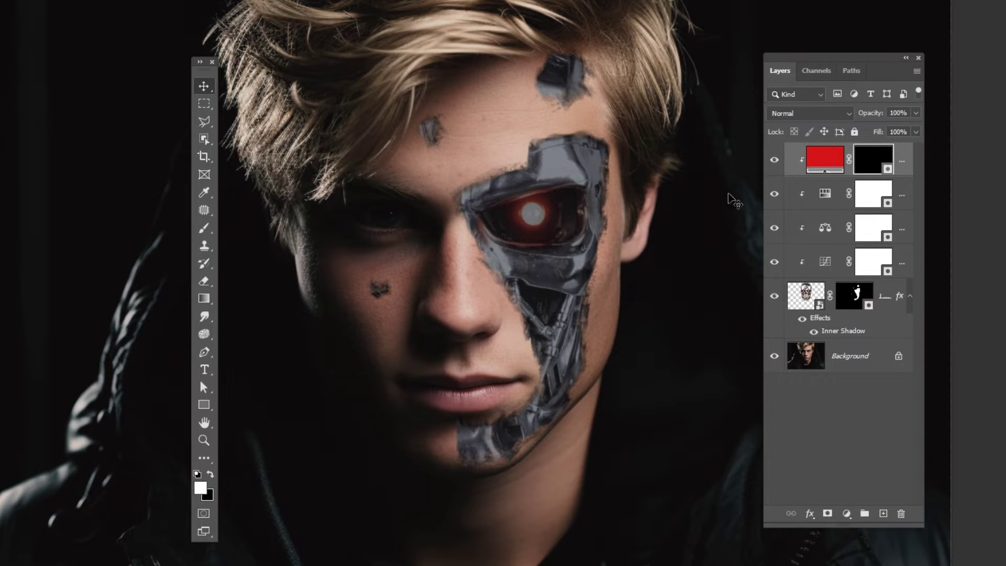
Select a Soft Round brush and lower its Flow
{"action": "scroll", "coordinate": [535, 212], "scroll_direction": "up", "scroll_amount": 2}
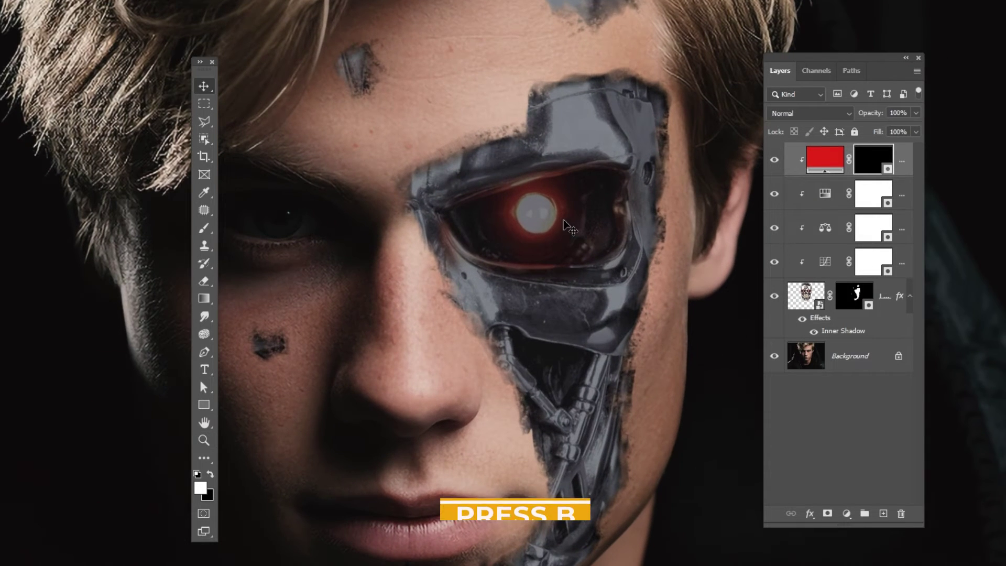
{"action": "key", "text": "b"}
{"action": "right_click", "coordinate": [543, 210]}
{"action": "left_click", "coordinate": [624, 371]}
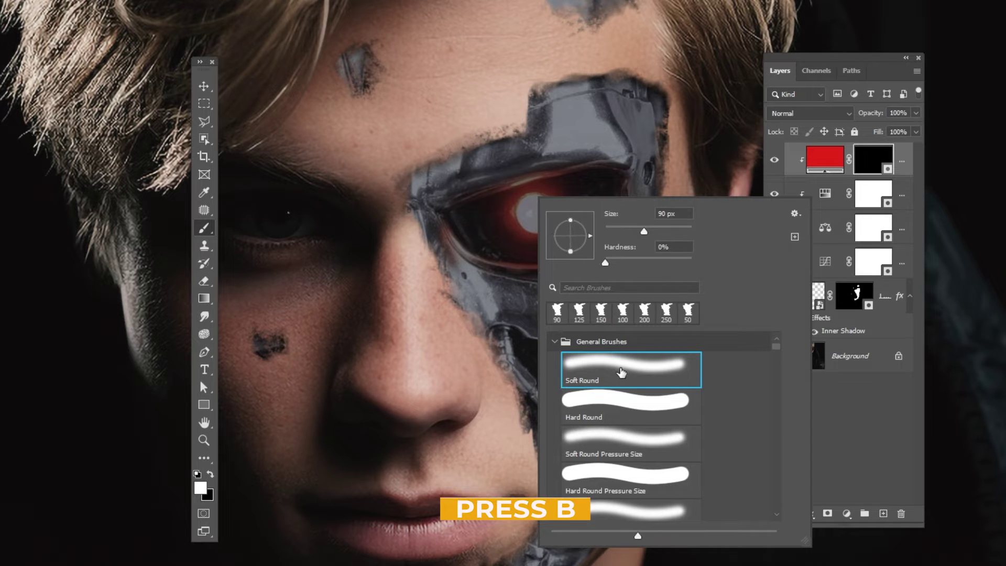
{"action": "key", "text": "Return"}
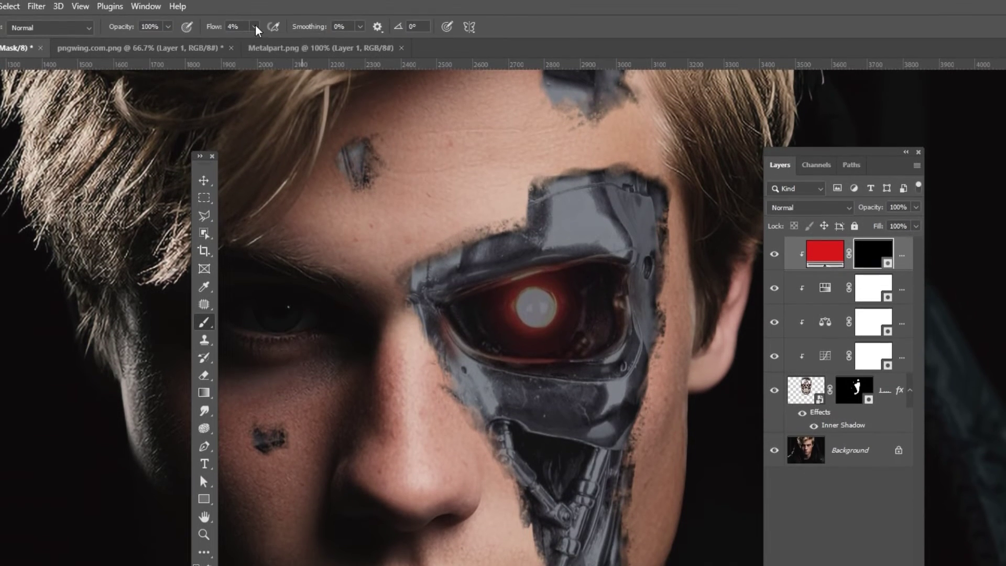
{"action": "left_click", "coordinate": [256, 27]}
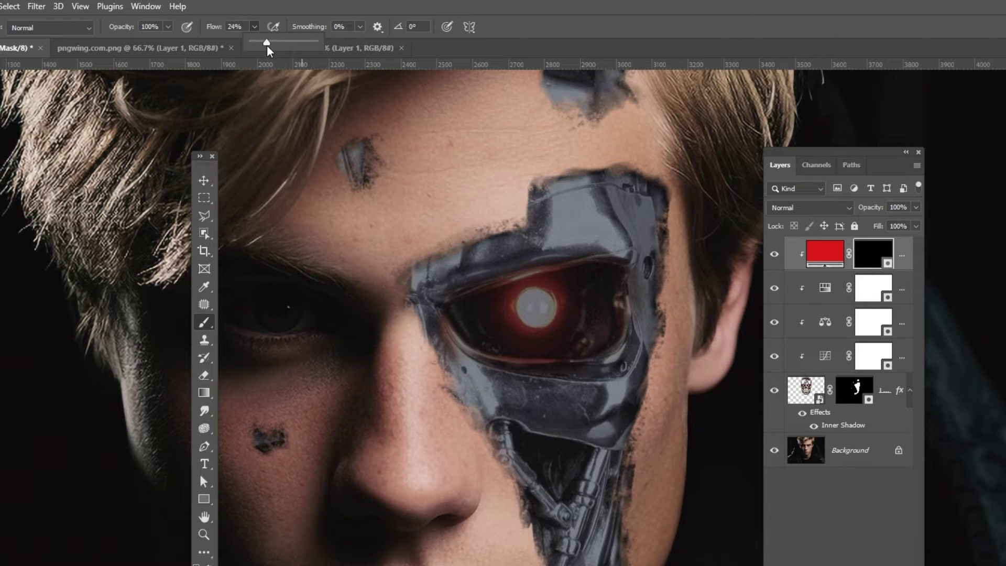
{"action": "left_click", "coordinate": [586, 45]}
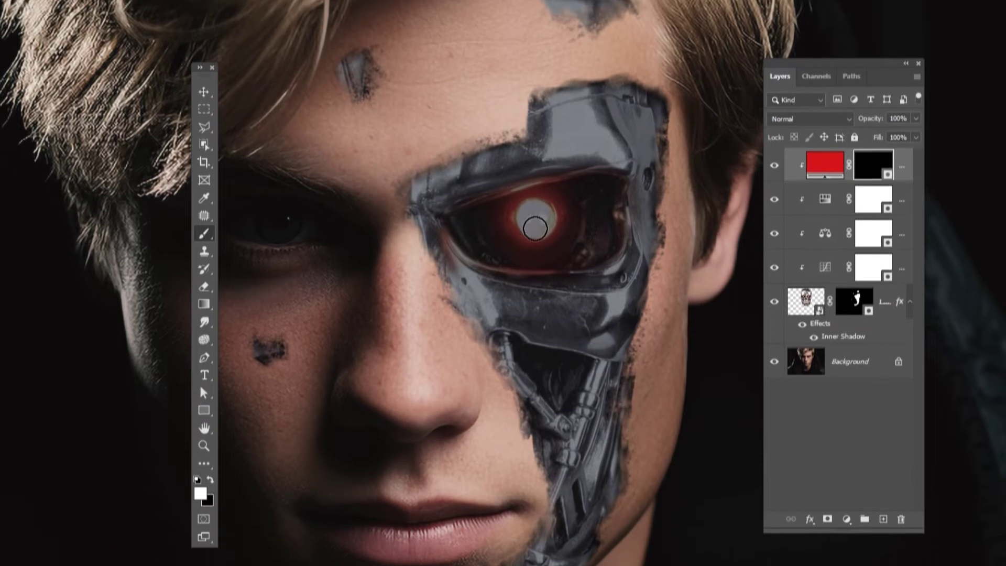
With a larger brush, paint white into the fill mask over the eye and socket, lowering Flow further midway
{"action": "key", "text": "bracketright"}
{"action": "key", "text": "bracketright"}
{"action": "key", "text": "bracketright"}
{"action": "key", "text": "bracketright"}
{"action": "key", "text": "bracketright"}
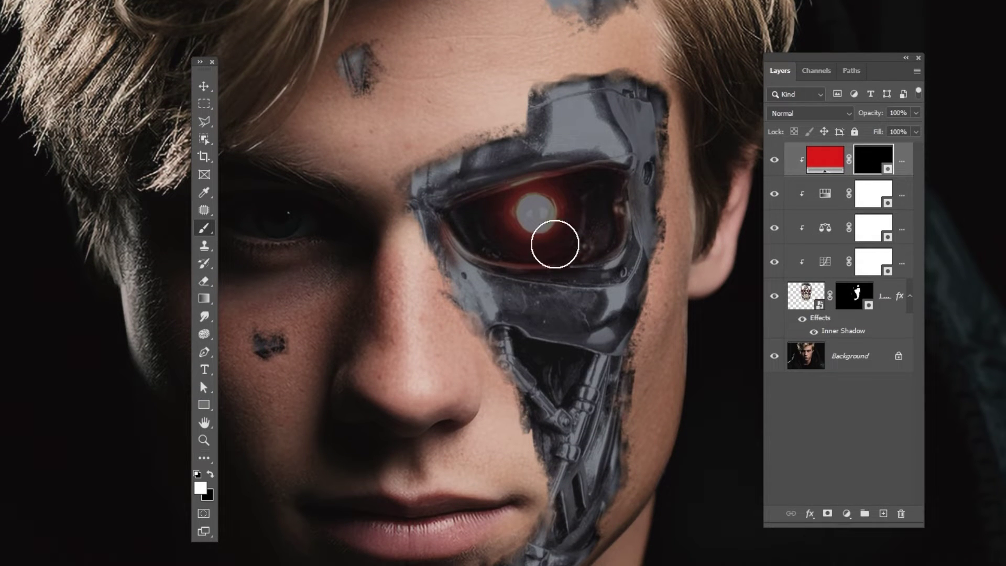
{"action": "mouse_move", "coordinate": [539, 213]}
{"action": "left_mouse_down"}
{"action": "mouse_move", "coordinate": [524, 218]}
{"action": "mouse_move", "coordinate": [539, 216]}
{"action": "left_mouse_up"}
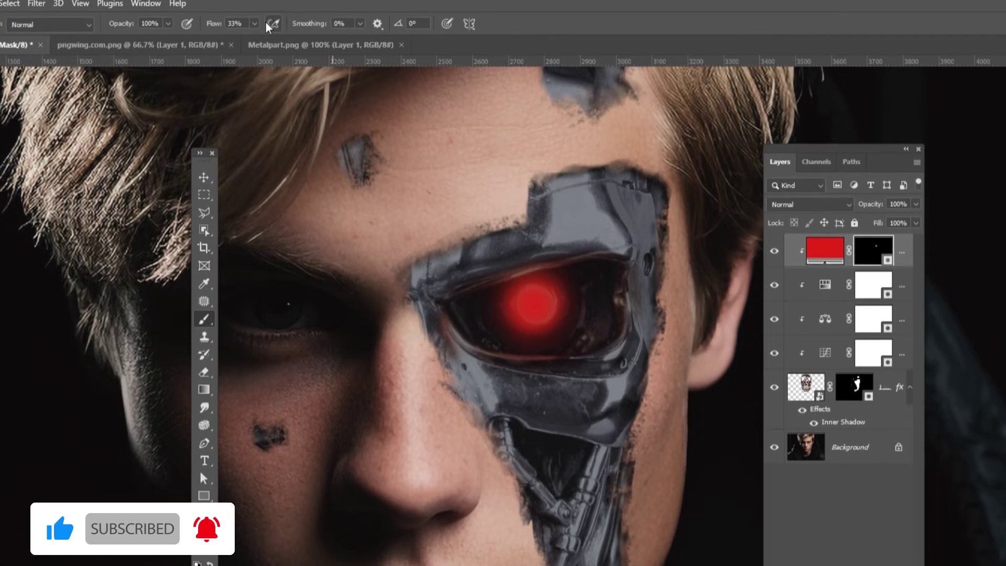
{"action": "left_click", "coordinate": [254, 23]}
{"action": "left_click_drag", "start_coordinate": [255, 40], "coordinate": [250, 46]}
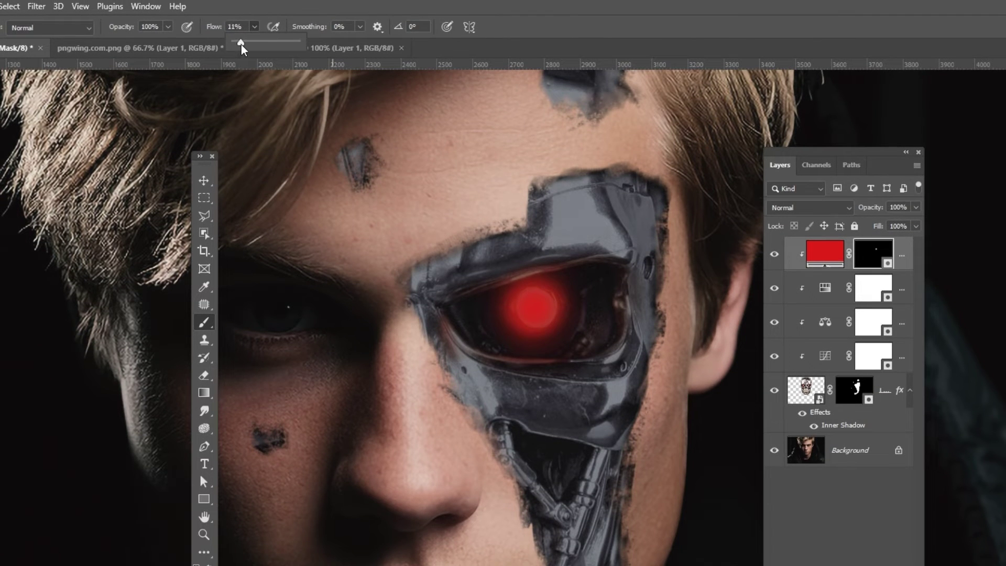
{"action": "left_click", "coordinate": [561, 26]}
{"action": "key", "text": "bracketright"}
{"action": "key", "text": "bracketright"}
{"action": "key", "text": "bracketright"}
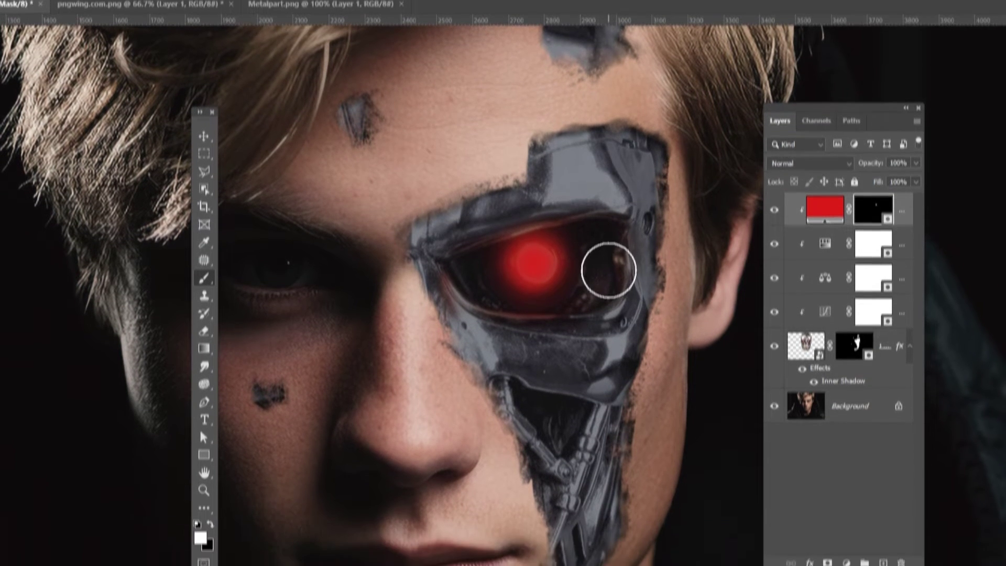
{"action": "left_click_drag", "start_coordinate": [600, 303], "coordinate": [598, 331]}
{"action": "mouse_move", "coordinate": [599, 237]}
{"action": "left_mouse_down"}
{"action": "mouse_move", "coordinate": [494, 227]}
{"action": "mouse_move", "coordinate": [517, 234]}
{"action": "mouse_move", "coordinate": [480, 236]}
{"action": "mouse_move", "coordinate": [624, 227]}
{"action": "left_mouse_up"}
In Blending Options, split the red fill's Underlying Layer black slider to 25/76
{"action": "right_click", "coordinate": [906, 160]}
{"action": "left_click", "coordinate": [937, 97]}
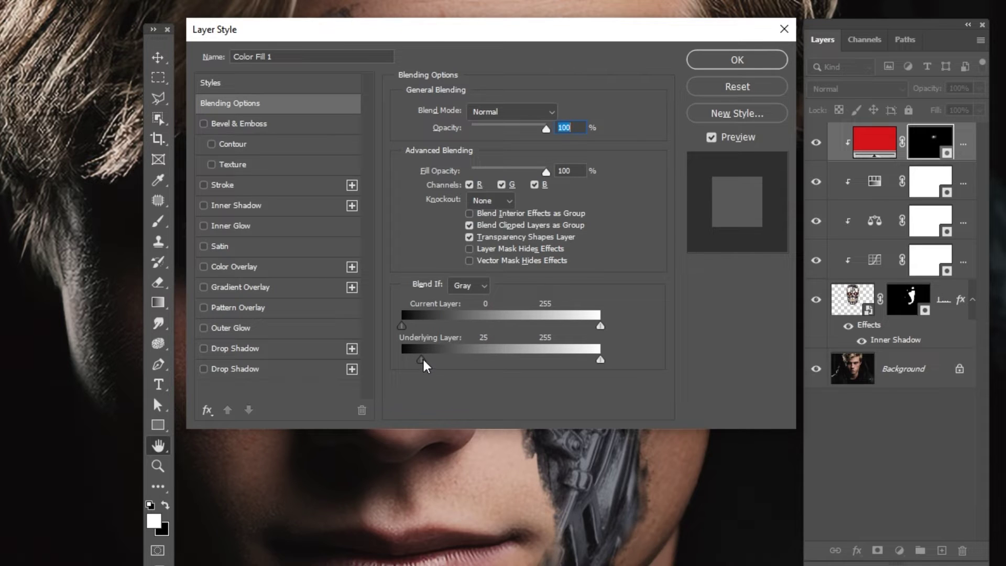
{"action": "left_click_drag", "start_coordinate": [449, 361], "coordinate": [461, 362]}
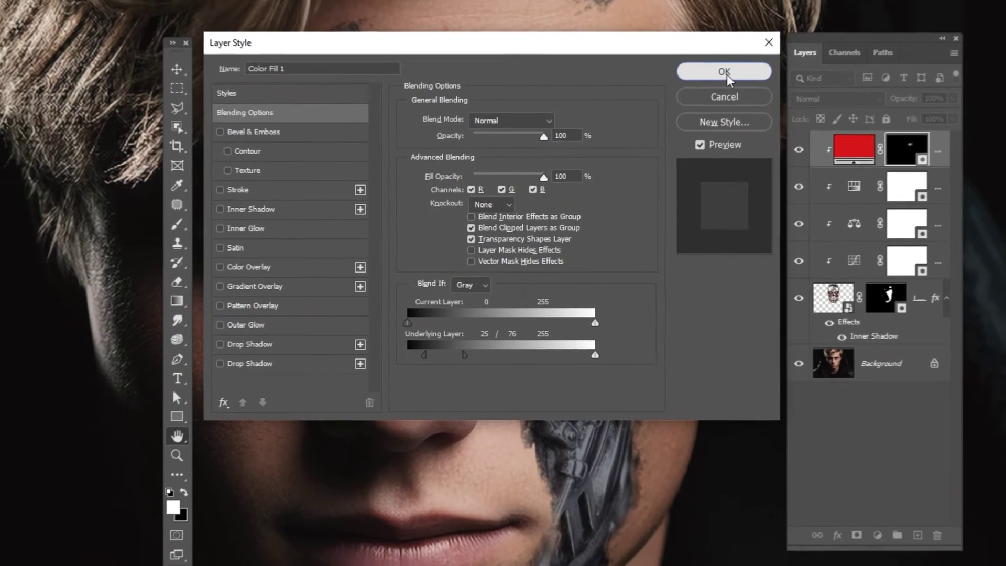
{"action": "left_click", "coordinate": [737, 59]}
Duplicate the red fill layer, clip the copy, and fill the copy's mask with black
{"action": "left_click", "coordinate": [774, 160]}
{"action": "left_click", "coordinate": [774, 160]}
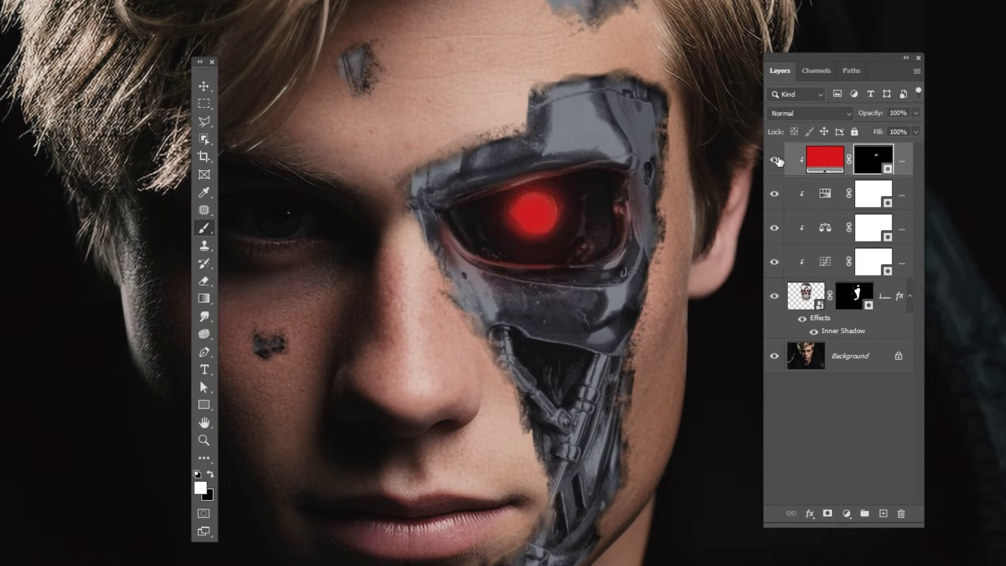
{"action": "left_click", "coordinate": [823, 162]}
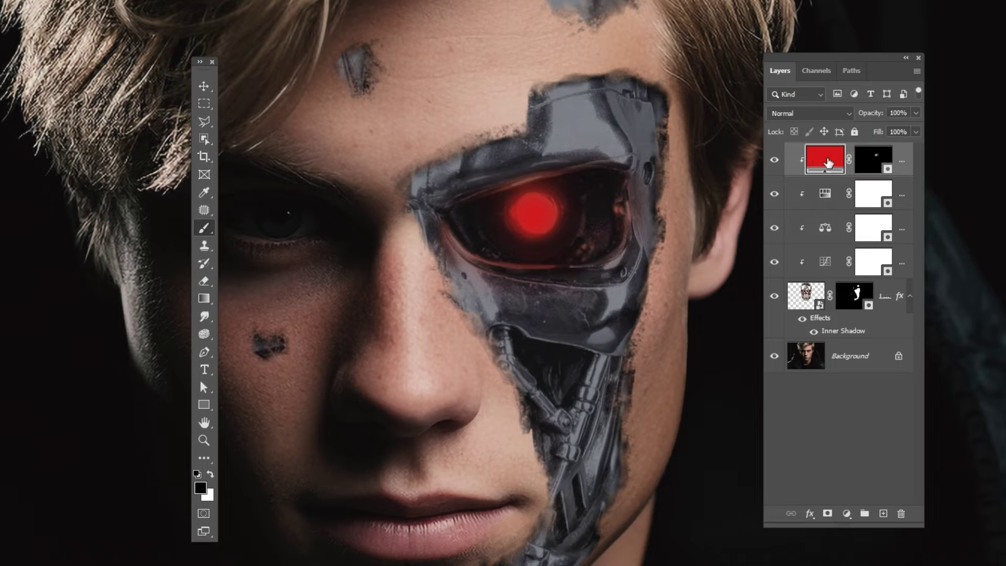
{"action": "key", "text": "ctrl+j"}
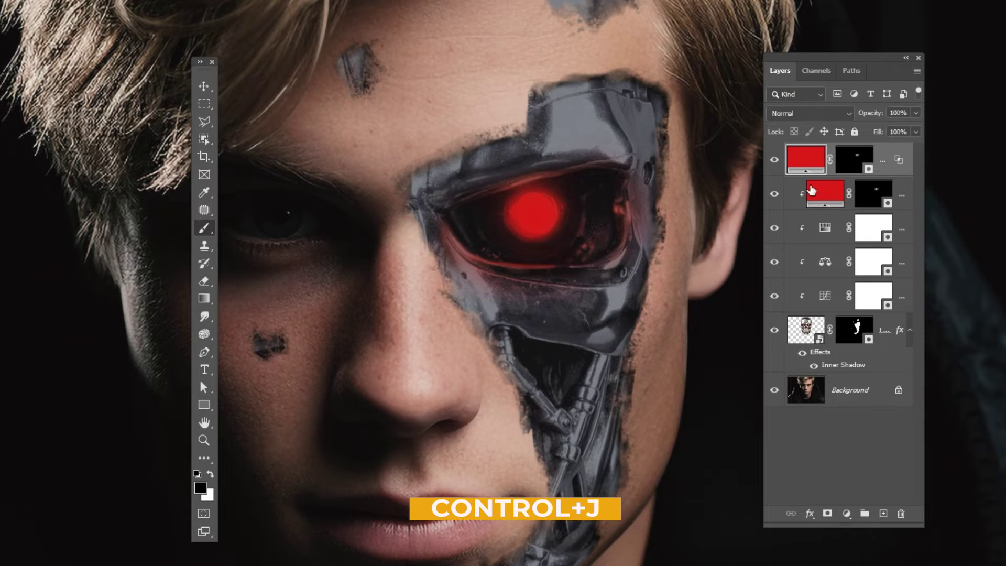
{"action": "left_click", "coordinate": [807, 176], "text": "alt"}
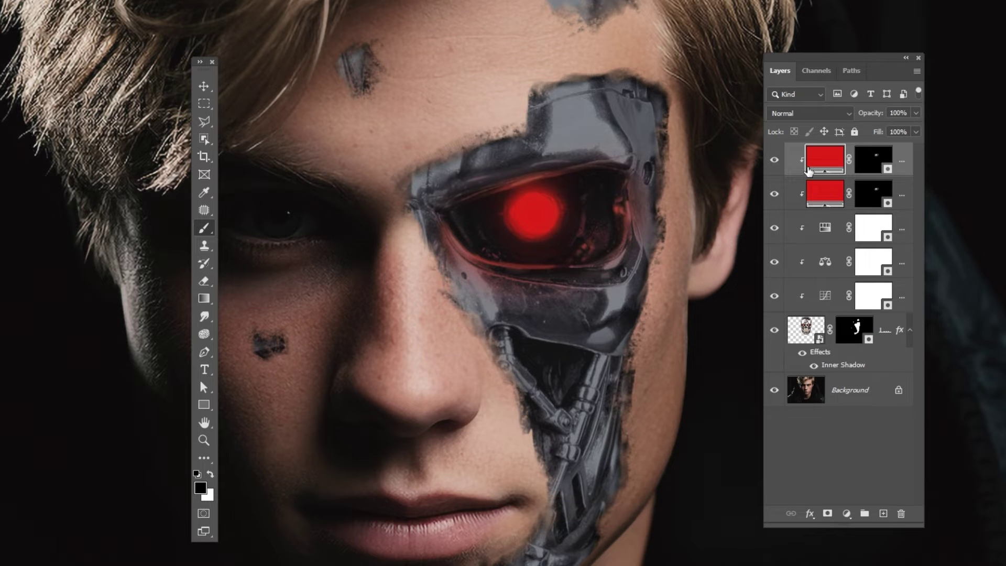
{"action": "left_click", "coordinate": [869, 165]}
{"action": "key", "text": "ctrl+0"}
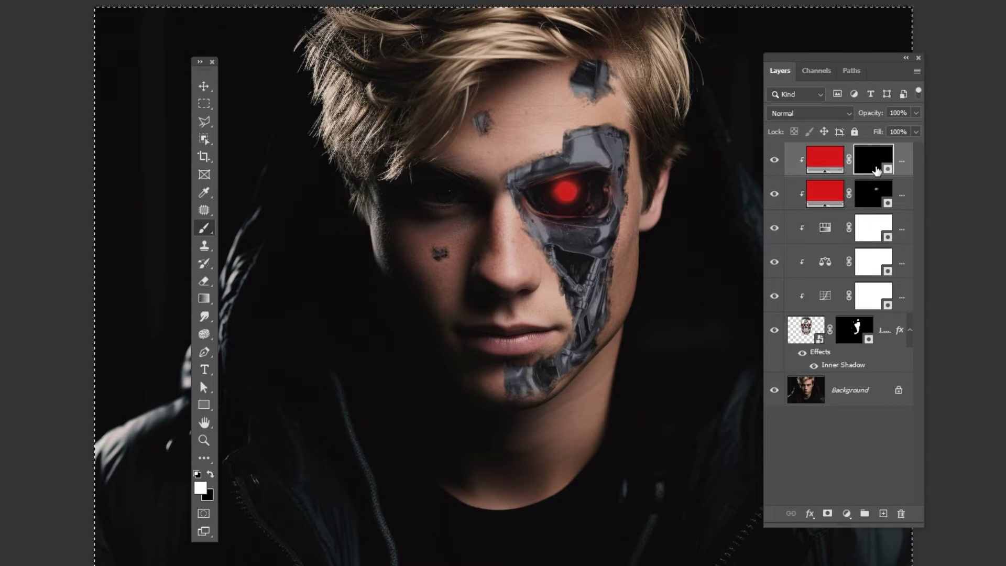
Deselect, zoom in on the eye, and set up a small Hard Round brush with very low Flow
{"action": "key", "text": "ctrl+d"}
{"action": "key", "text": "z"}
{"action": "left_click_drag", "start_coordinate": [582, 228], "coordinate": [628, 218]}
{"action": "key", "text": "b"}
{"action": "right_click", "coordinate": [576, 210]}
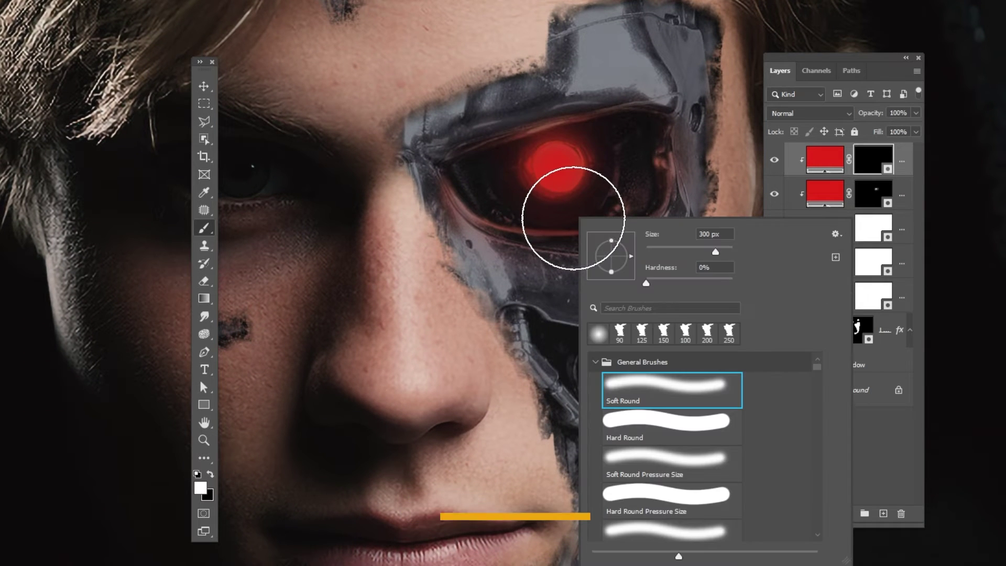
{"action": "left_click", "coordinate": [673, 426]}
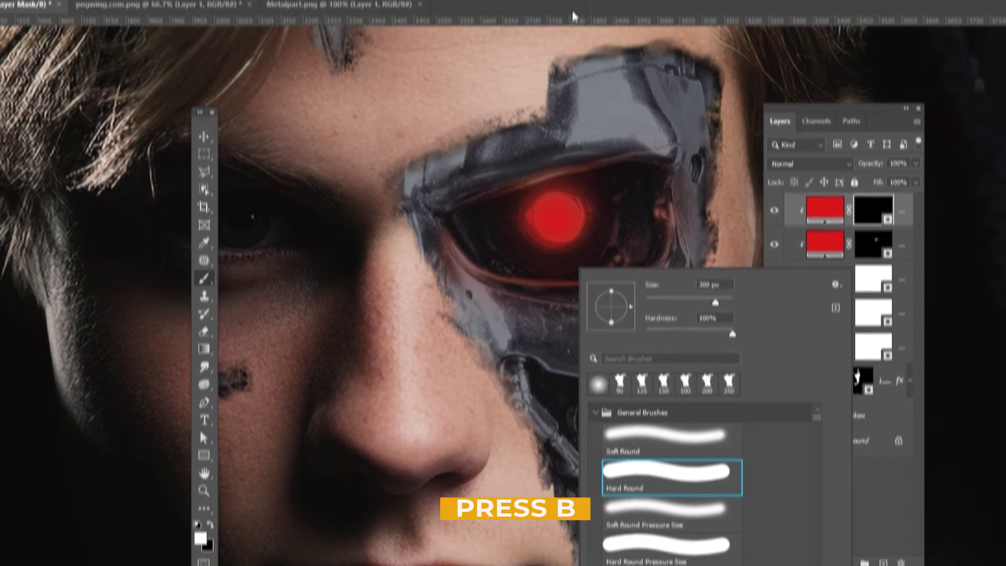
{"action": "left_click", "coordinate": [569, 37]}
{"action": "left_click", "coordinate": [254, 25]}
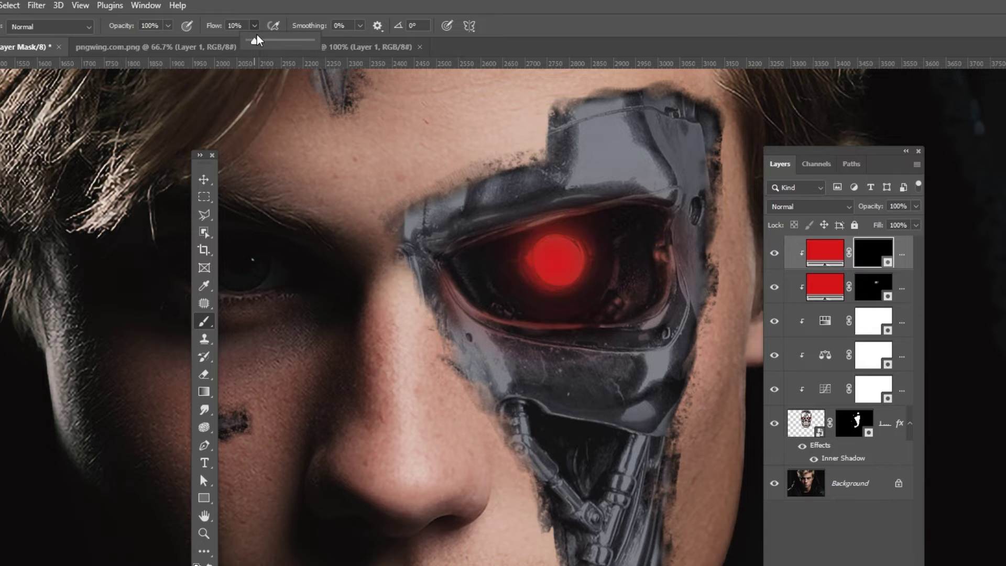
{"action": "left_click", "coordinate": [549, 30]}
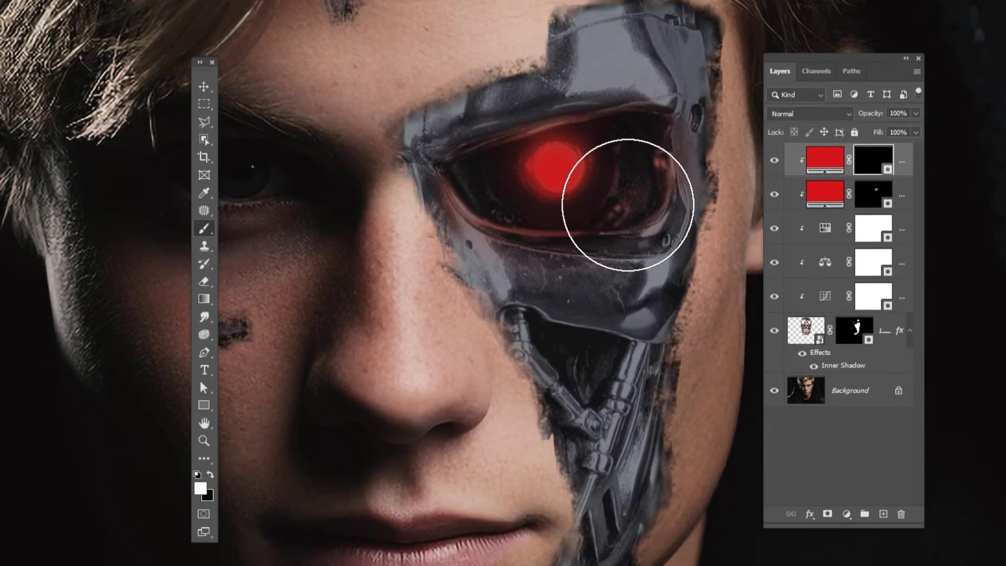
{"action": "key", "text": "bracketleft"}
{"action": "key", "text": "bracketleft"}
{"action": "key", "text": "bracketleft"}
{"action": "key", "text": "["}
{"action": "key", "text": "["}
{"action": "key", "text": "["}
{"action": "key", "text": "["}
{"action": "key", "text": "["}
{"action": "key", "text": "["}
{"action": "key", "text": "["}
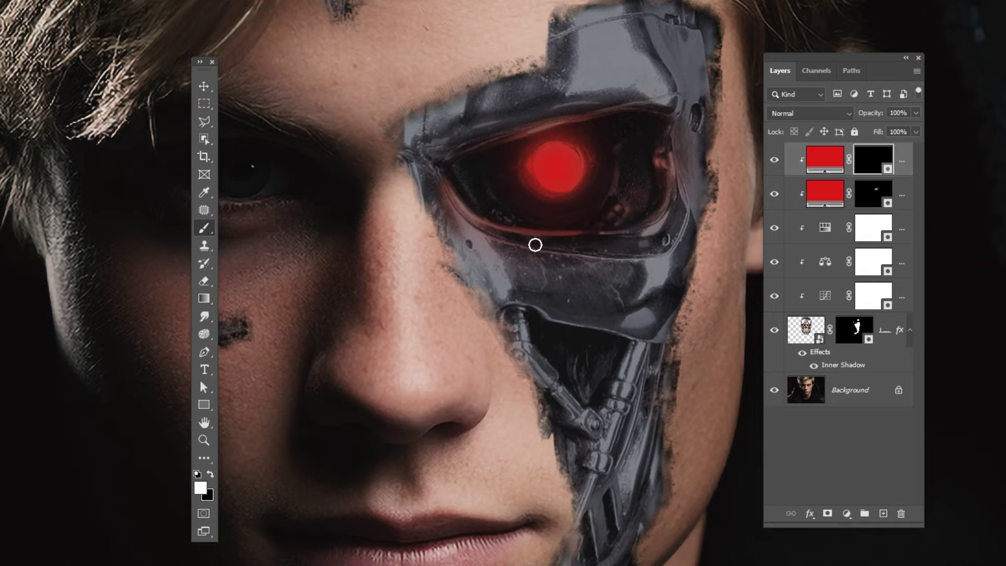
Paint red glow onto the eye's lid, lower rim and right rim, then zoom back out
{"action": "key", "text": "ctrl+space"}
{"action": "left_click_drag", "start_coordinate": [536, 207], "coordinate": [603, 210]}
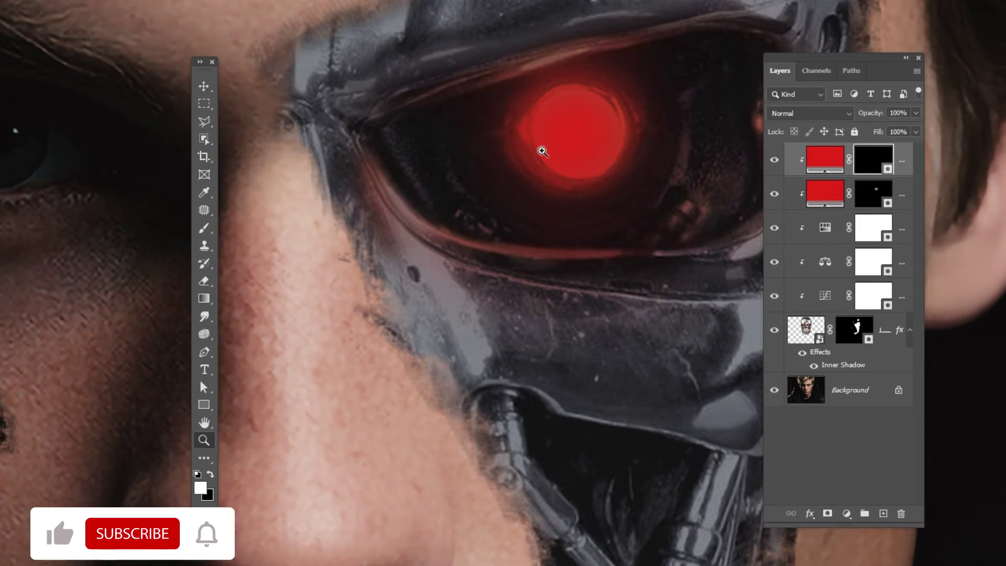
{"action": "left_click_drag", "start_coordinate": [529, 64], "coordinate": [495, 81]}
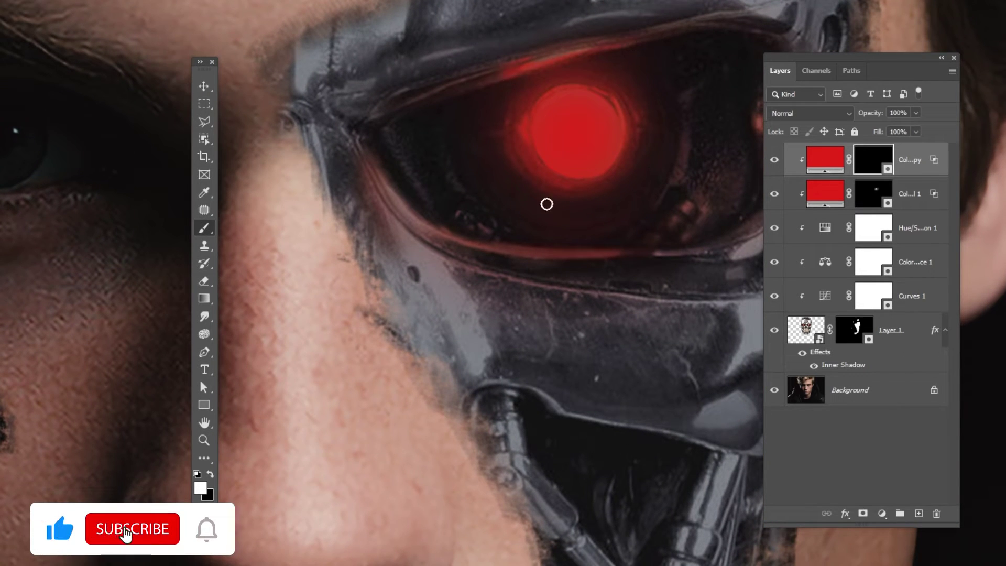
{"action": "left_click_drag", "start_coordinate": [653, 258], "coordinate": [587, 283]}
{"action": "left_click_drag", "start_coordinate": [387, 248], "coordinate": [543, 262]}
{"action": "left_click_drag", "start_coordinate": [664, 260], "coordinate": [550, 278]}
{"action": "left_click_drag", "start_coordinate": [613, 205], "coordinate": [598, 236]}
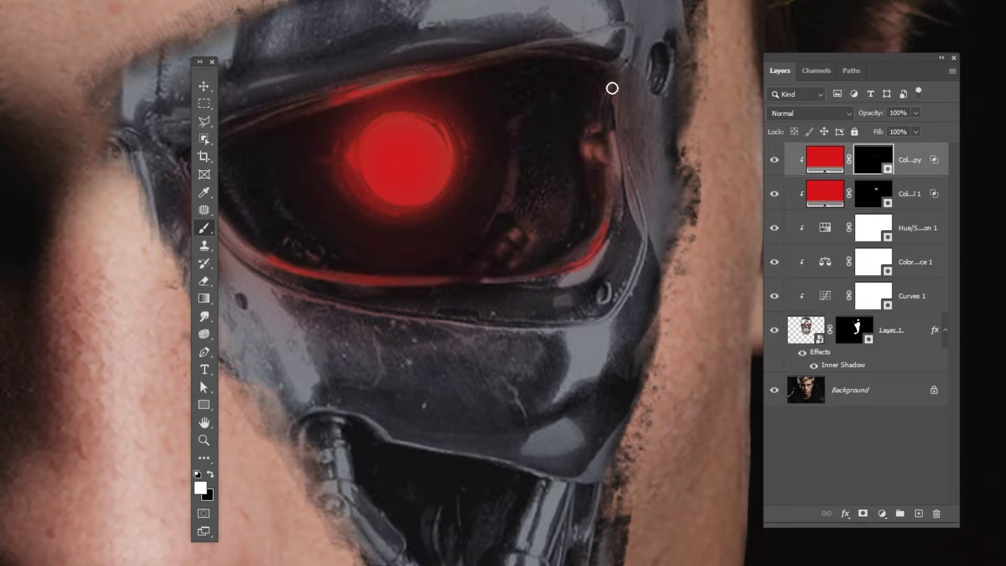
{"action": "scroll", "coordinate": [560, 215], "scroll_direction": "down", "scroll_amount": 5}
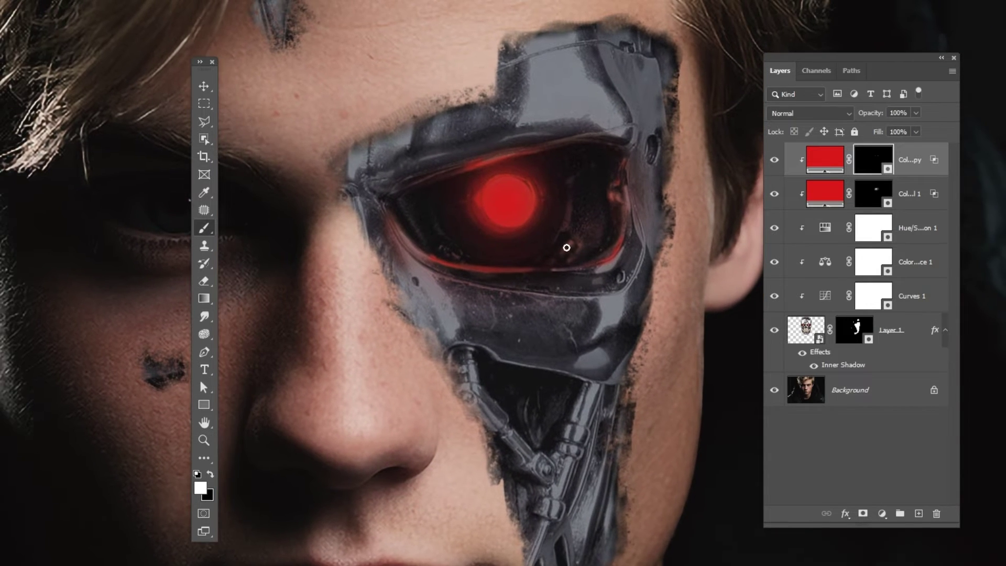
{"action": "left_click_drag", "start_coordinate": [567, 247], "coordinate": [538, 250]}
{"action": "left_click_drag", "start_coordinate": [475, 259], "coordinate": [526, 270]}
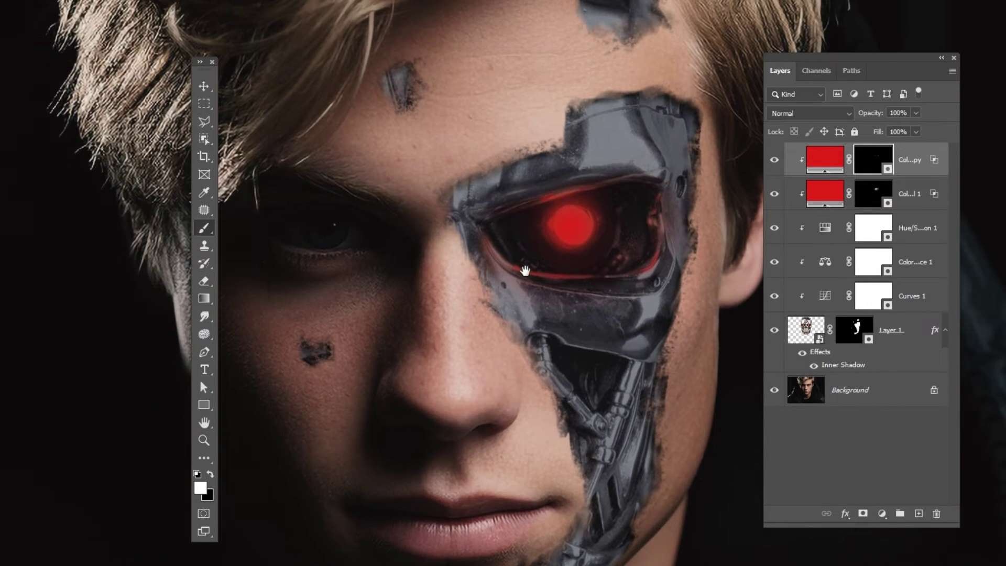
Split the top red fill copy's Underlying Layer Blend If to 32/131 and compare the result
{"action": "left_click", "coordinate": [839, 156]}
{"action": "right_click", "coordinate": [906, 159]}
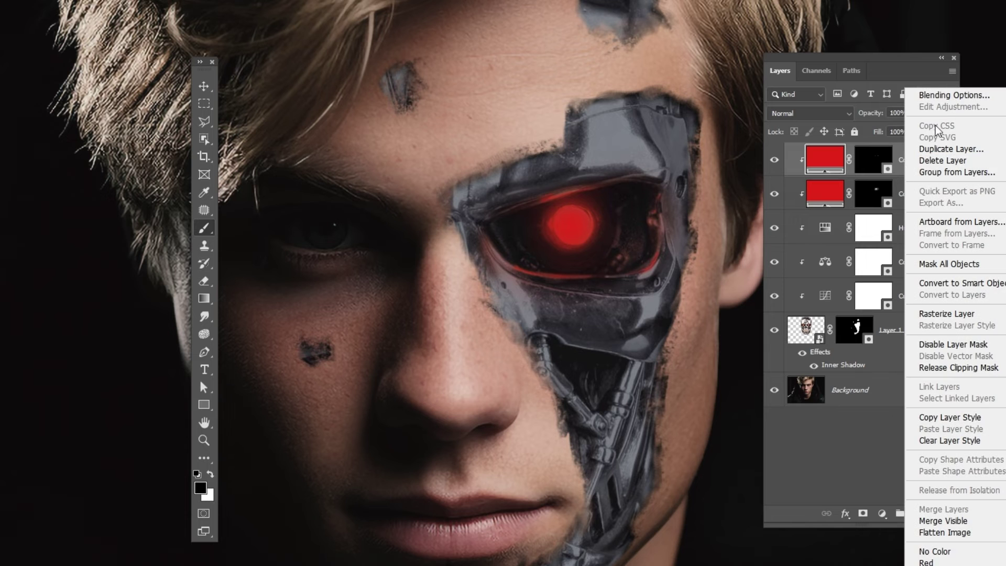
{"action": "left_click", "coordinate": [938, 96]}
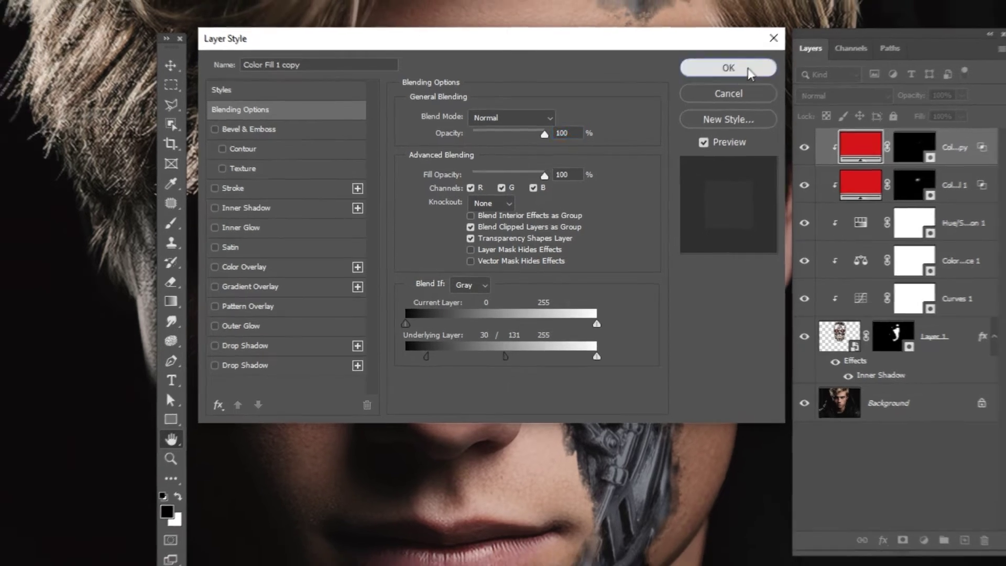
{"action": "left_click", "coordinate": [738, 59]}
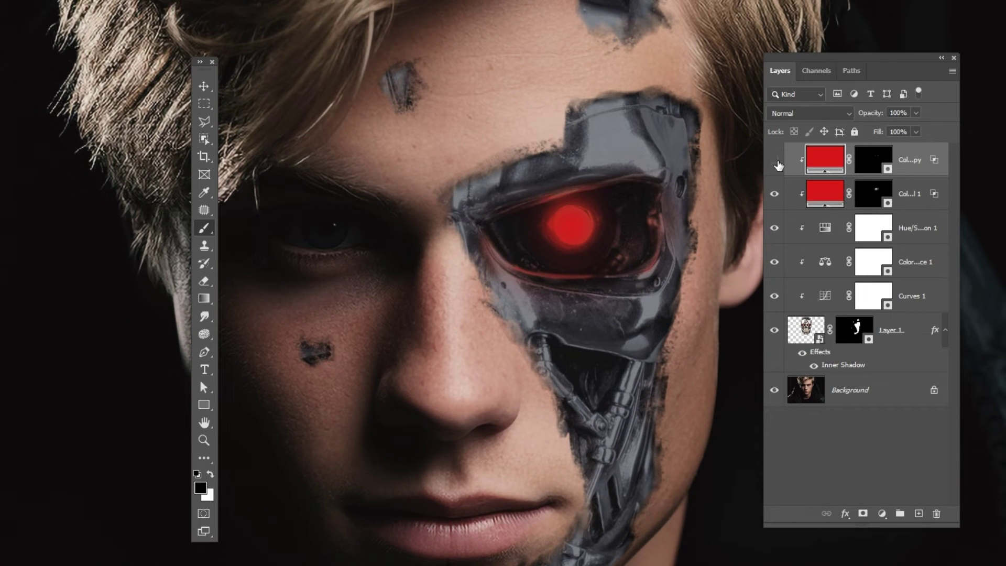
{"action": "left_click", "coordinate": [777, 163]}
{"action": "key", "text": "ctrl+space"}
{"action": "left_click_drag", "start_coordinate": [581, 168], "coordinate": [535, 168]}
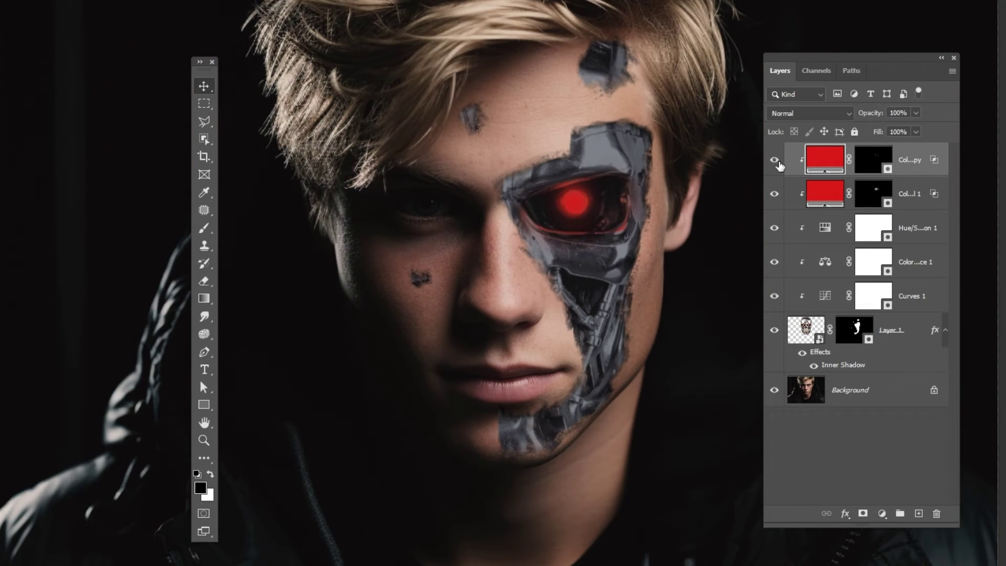
Set both red fill layers to Screen blend mode and toggle them on and off to compare
{"action": "left_click", "coordinate": [816, 199], "text": "shift"}
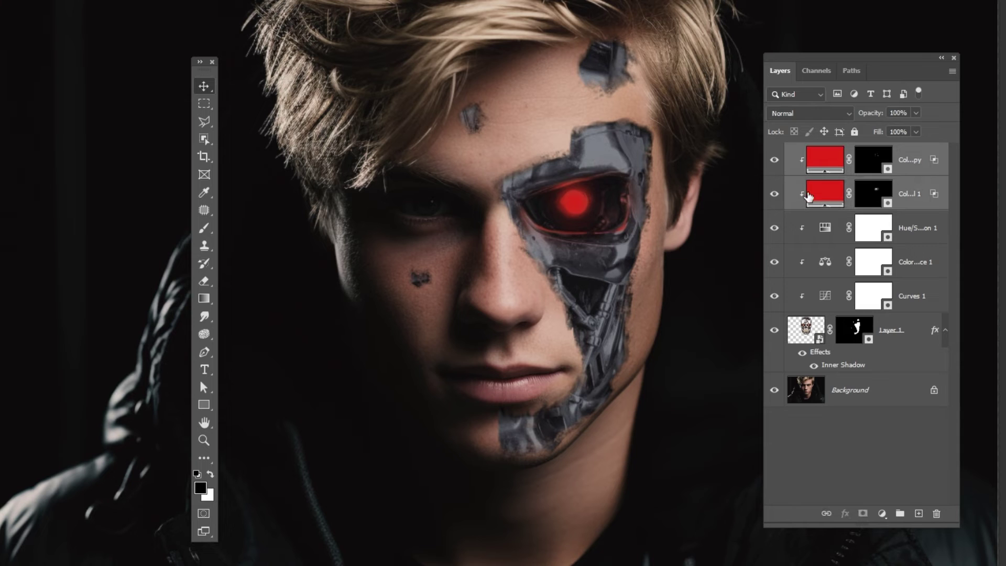
{"action": "left_click", "coordinate": [837, 112]}
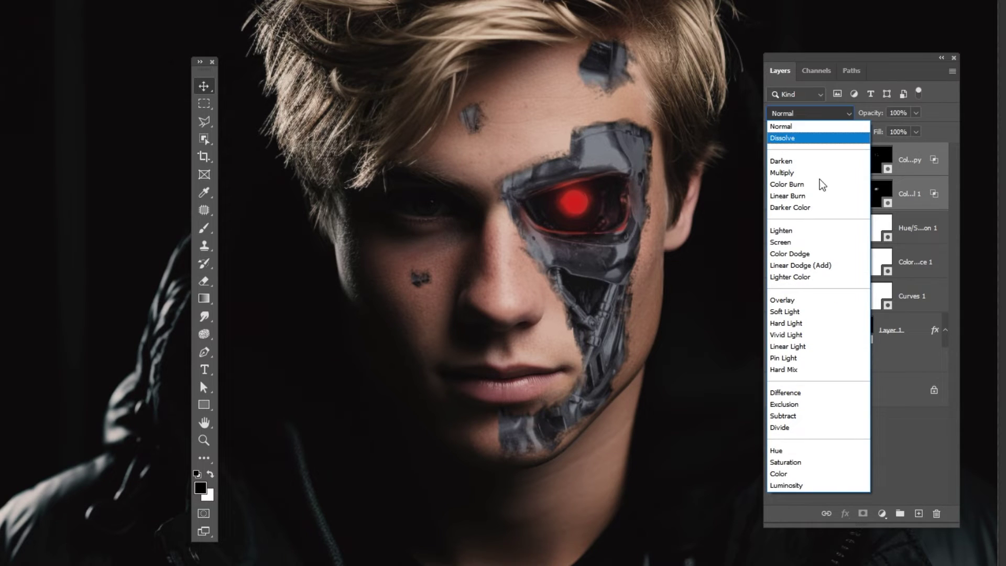
{"action": "left_click", "coordinate": [793, 245]}
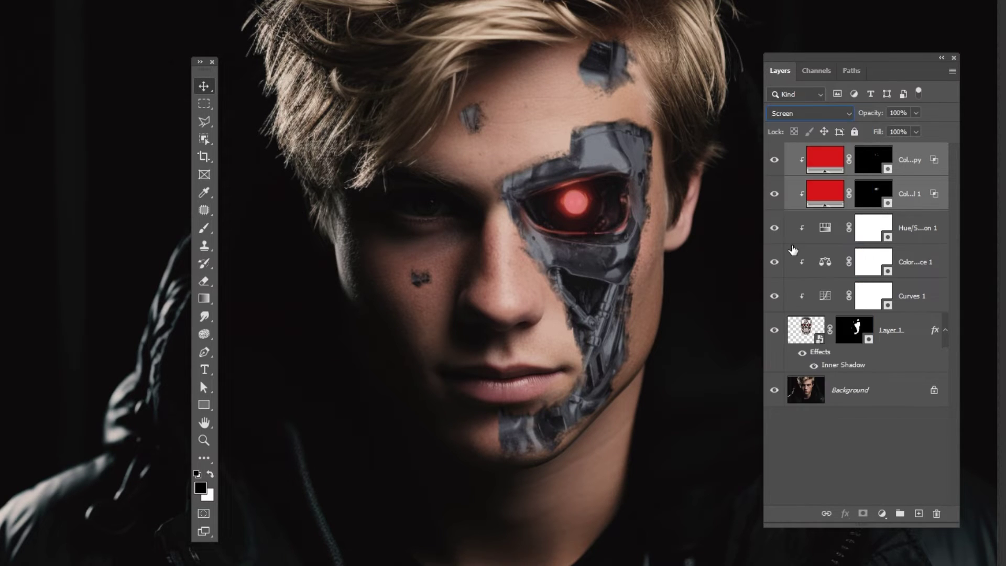
{"action": "left_click", "coordinate": [774, 163]}
{"action": "left_click", "coordinate": [775, 194]}
{"action": "left_click", "coordinate": [775, 194]}
{"action": "left_click", "coordinate": [830, 163]}
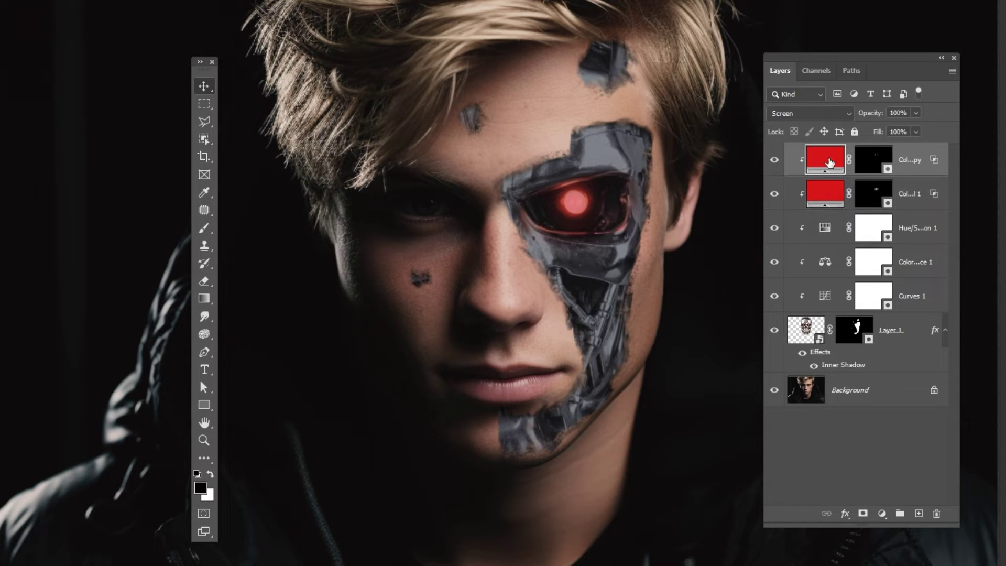
{"action": "left_click", "coordinate": [859, 330]}
{"action": "left_click", "coordinate": [691, 365]}
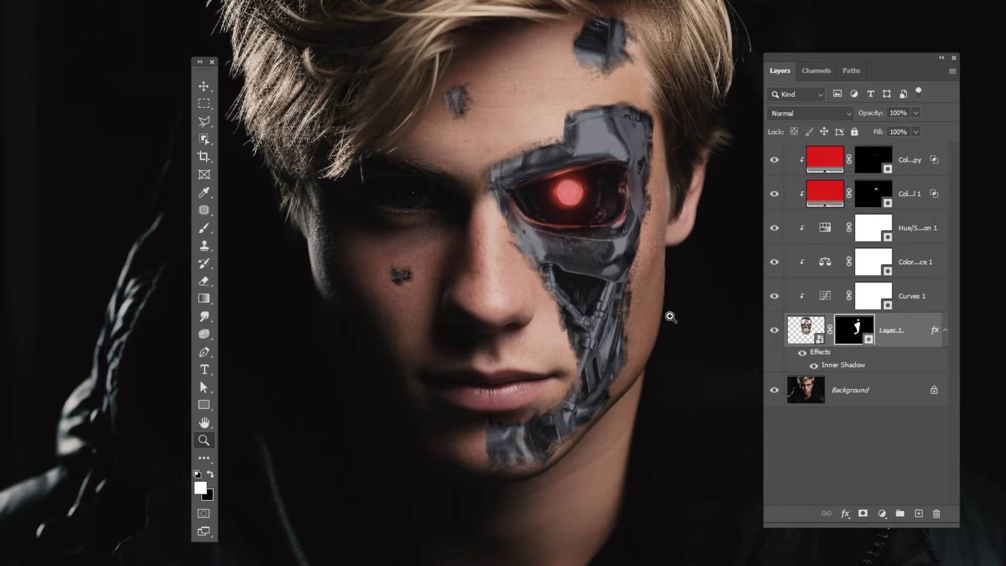
{"action": "key", "text": "b"}
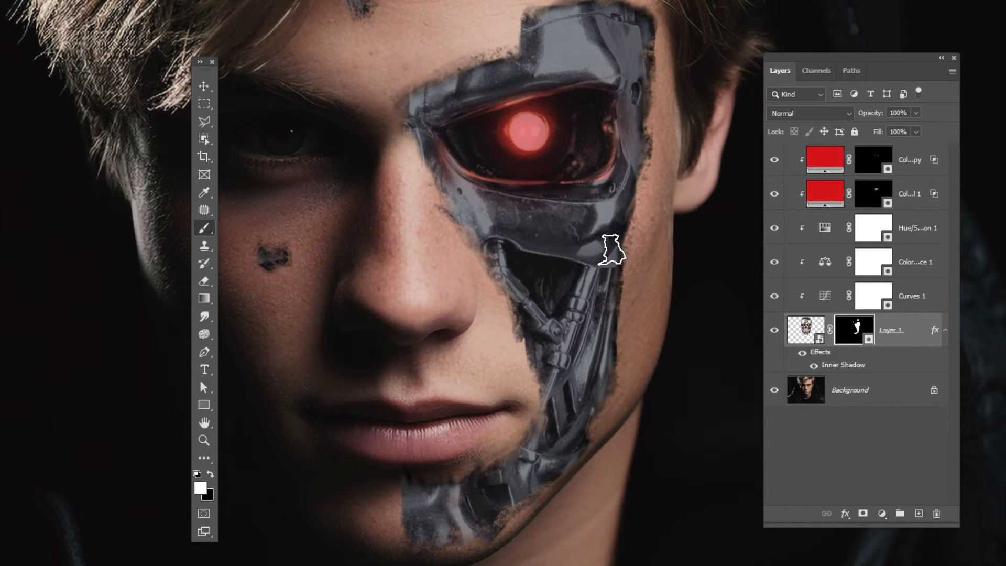
{"action": "left_click_drag", "start_coordinate": [548, 399], "coordinate": [556, 371]}
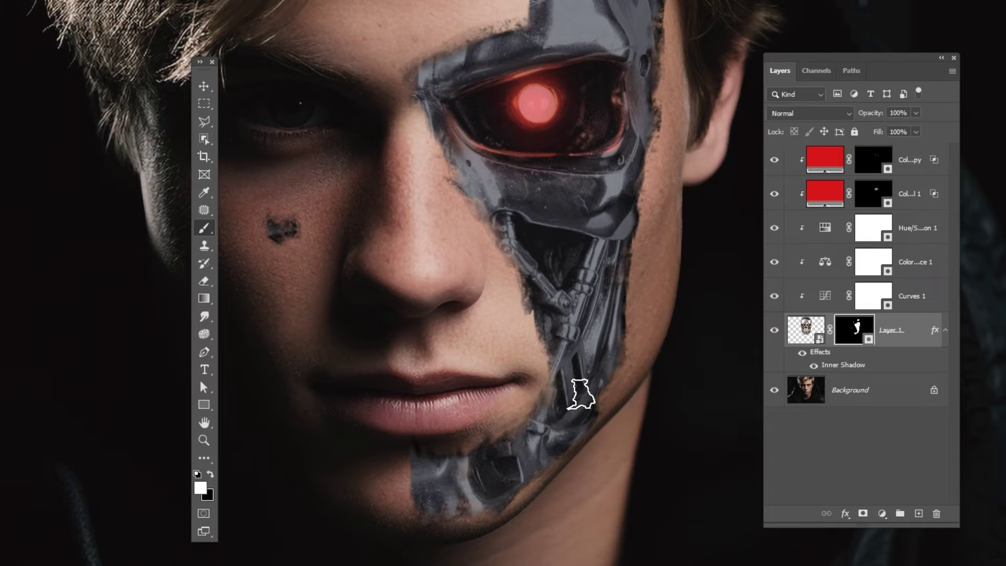
{"action": "key", "text": "z"}
{"action": "mouse_move", "coordinate": [643, 225]}
{"action": "left_mouse_down"}
{"action": "mouse_move", "coordinate": [616, 224]}
{"action": "mouse_move", "coordinate": [606, 277]}
{"action": "left_mouse_up"}
{"action": "key", "text": "v"}
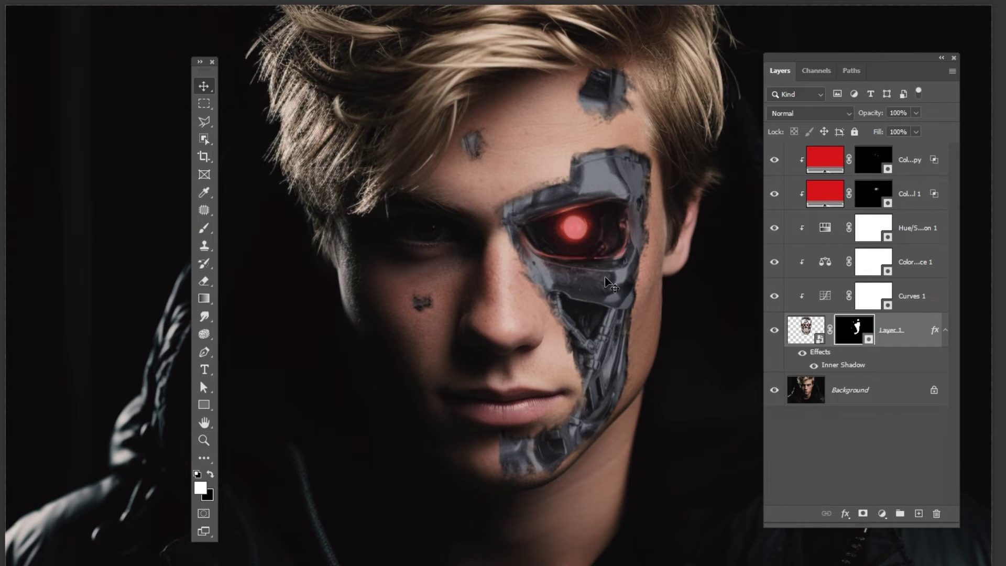
Add a Brightness/Contrast layer at the top with Brightness 103 and invert its mask to black
{"action": "left_click", "coordinate": [882, 514]}
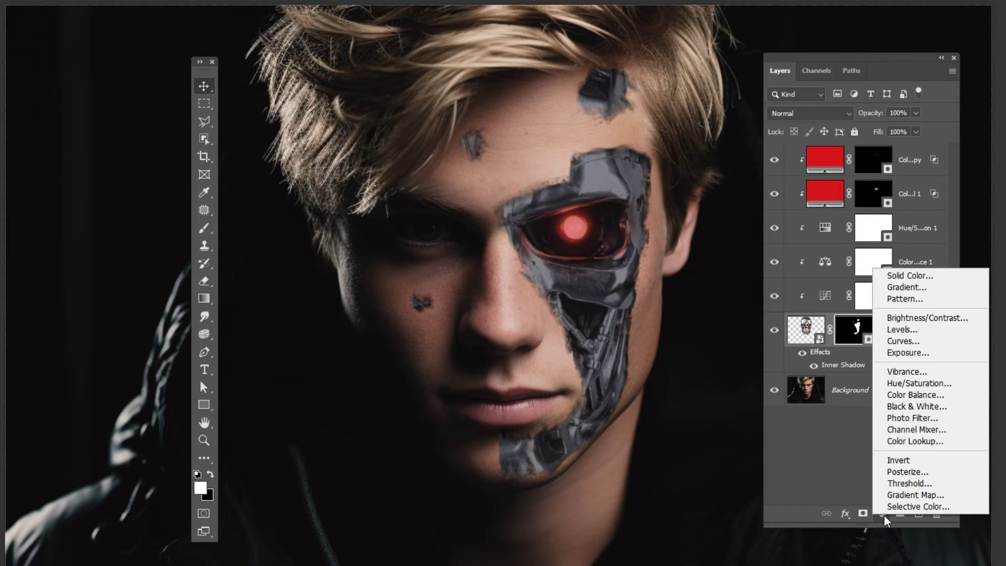
{"action": "left_click", "coordinate": [922, 318]}
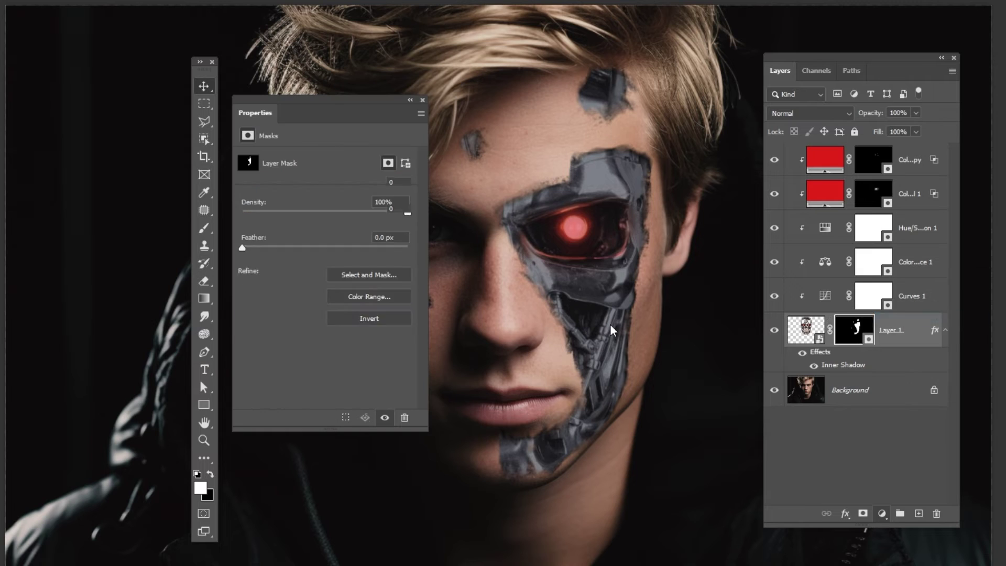
{"action": "left_click_drag", "start_coordinate": [920, 337], "coordinate": [920, 150]}
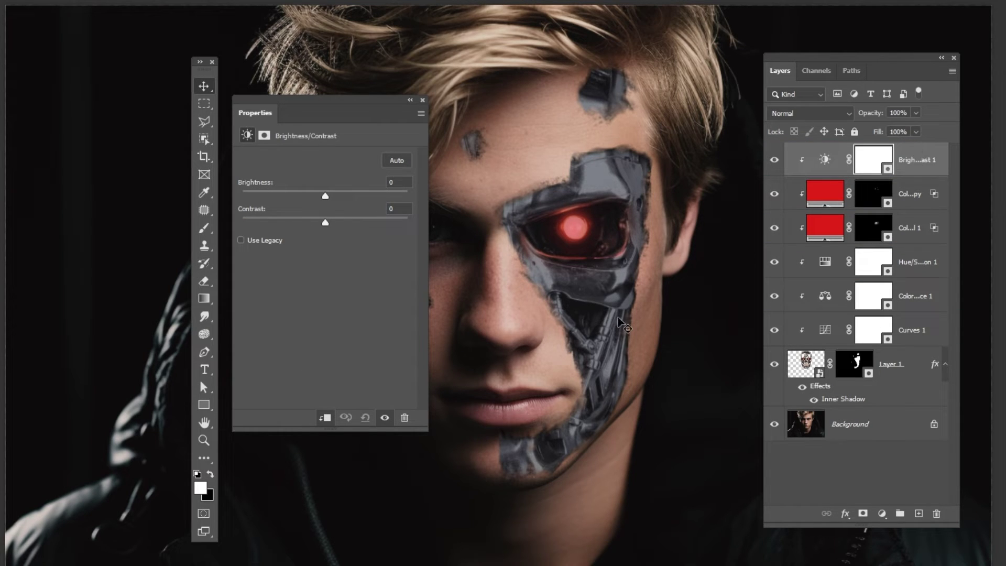
{"action": "left_click_drag", "start_coordinate": [326, 197], "coordinate": [388, 197]}
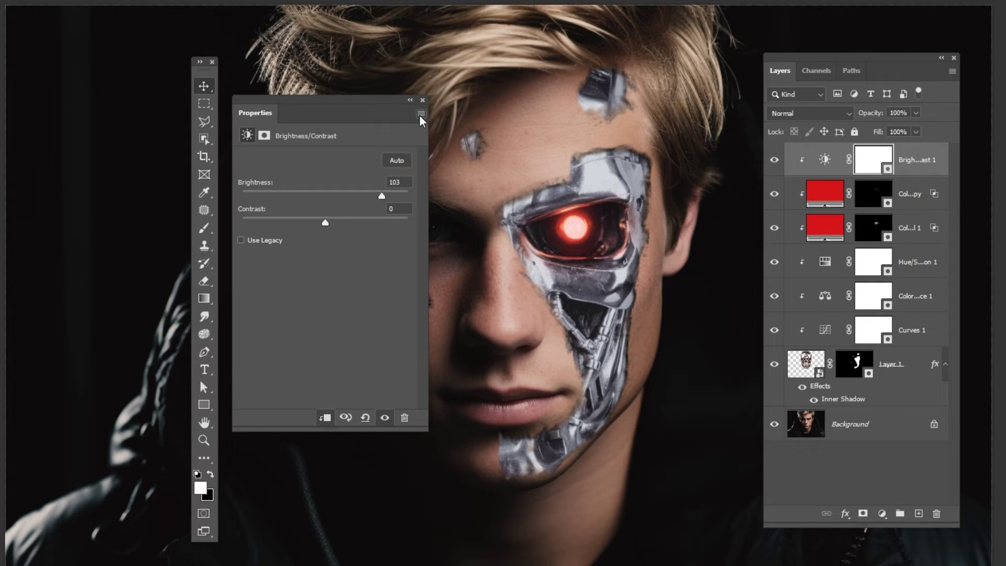
{"action": "left_click", "coordinate": [423, 100]}
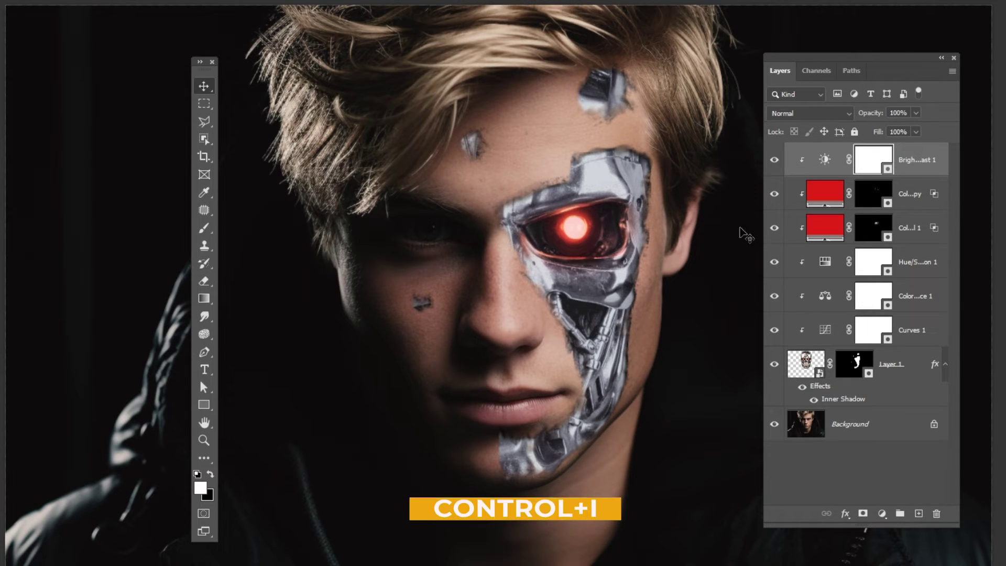
{"action": "key", "text": "ctrl+i"}
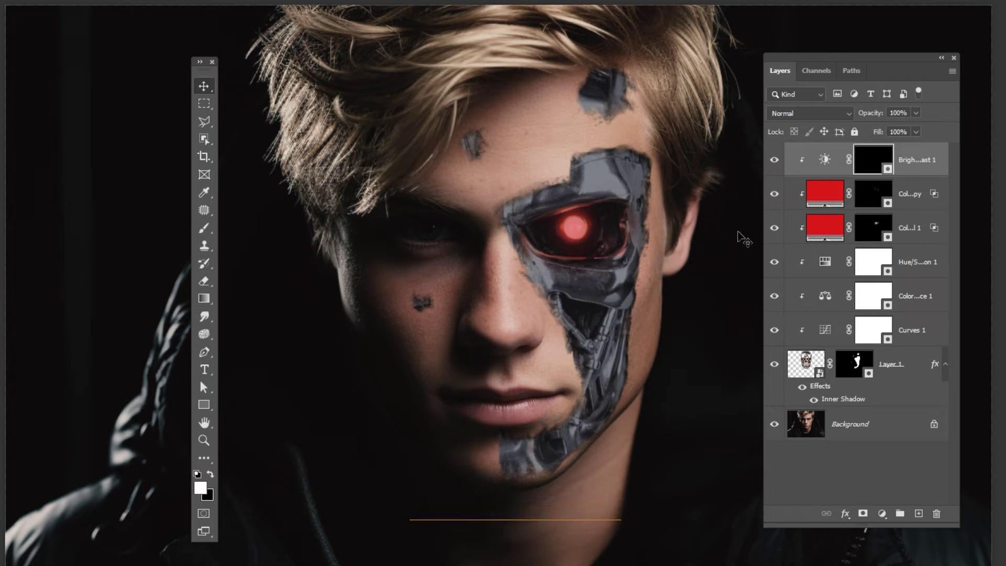
Select a Soft Round brush for painting the mask
{"action": "key", "text": "b"}
{"action": "right_click", "coordinate": [589, 197]}
{"action": "left_click", "coordinate": [672, 369]}
{"action": "left_click", "coordinate": [541, 3]}
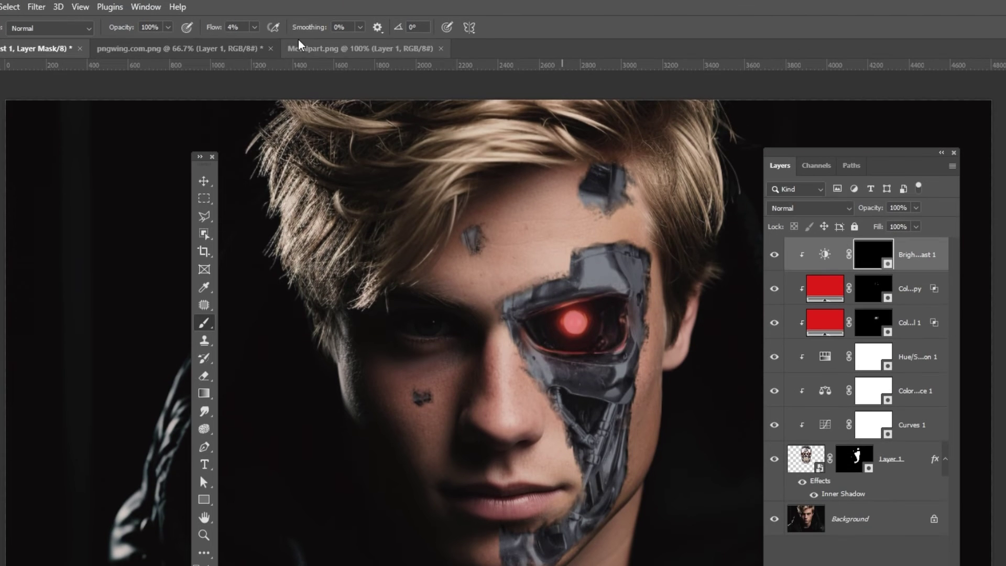
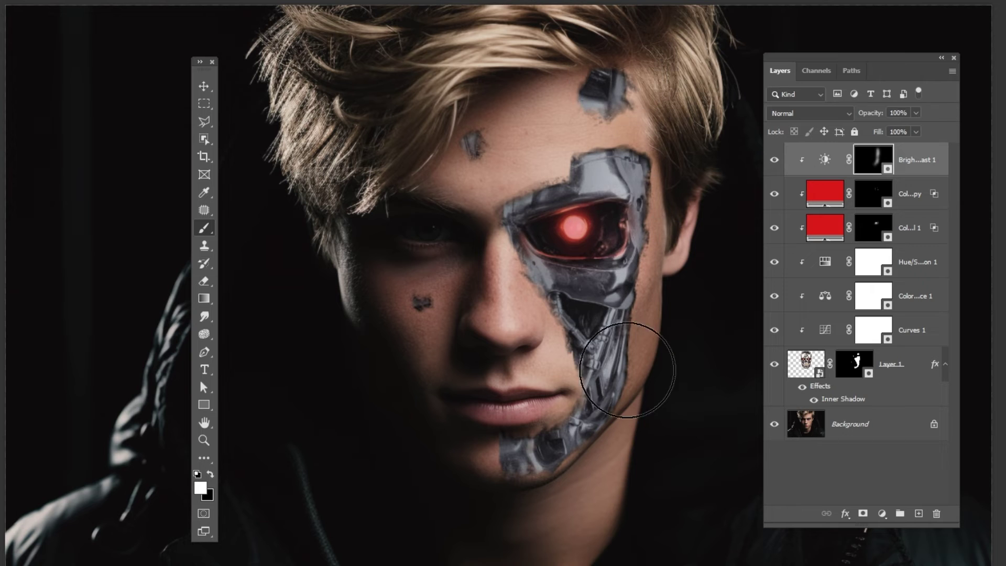
Compare the face with and without the Brightness/Contrast brightening, then select Background and switch to Metalpart.png
{"action": "left_click", "coordinate": [774, 160]}
{"action": "left_click", "coordinate": [775, 160]}
{"action": "left_click_drag", "start_coordinate": [716, 224], "coordinate": [649, 220]}
{"action": "key", "text": "x"}
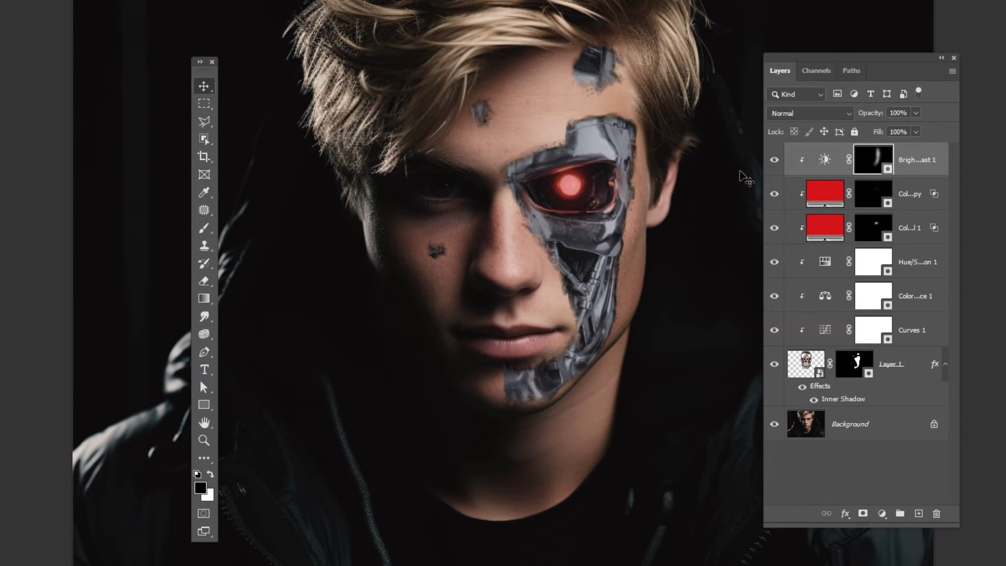
{"action": "left_click", "coordinate": [774, 160]}
{"action": "left_click", "coordinate": [774, 160]}
{"action": "left_click", "coordinate": [865, 430]}
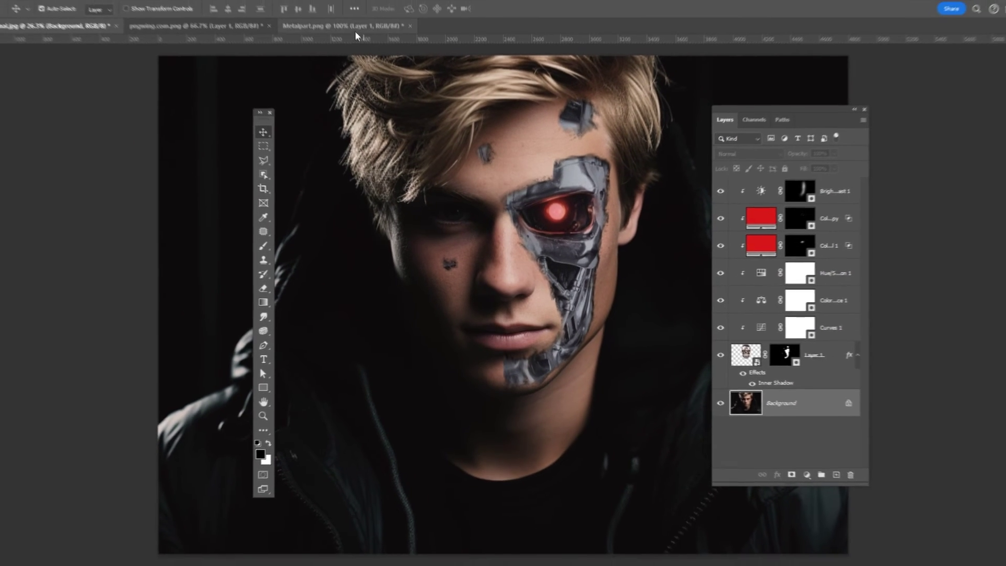
{"action": "left_click", "coordinate": [355, 29]}
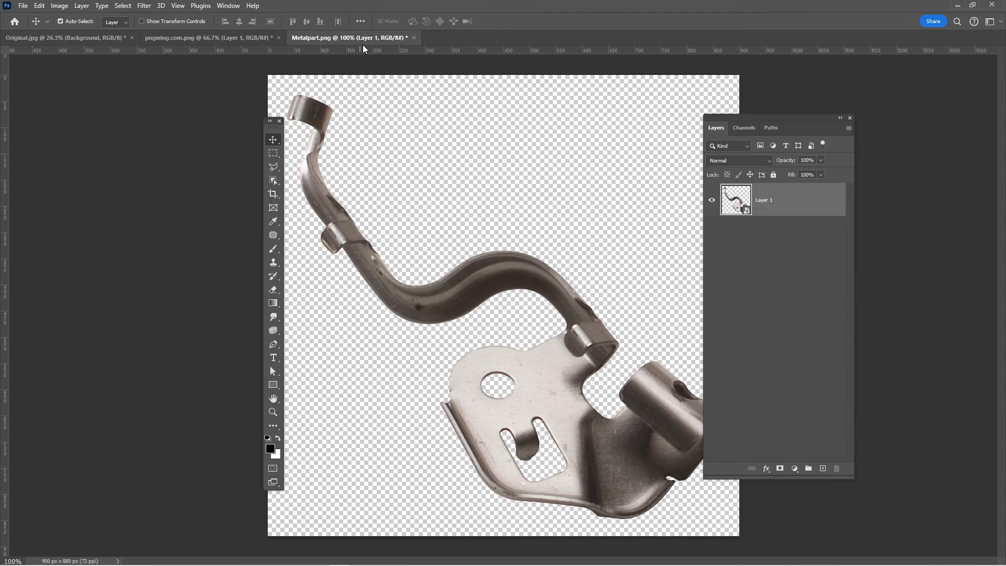
Bring the metal part into the portrait, rotate it about 82° and place it on the neck below the chin
{"action": "left_click_drag", "start_coordinate": [728, 209], "coordinate": [487, 296]}
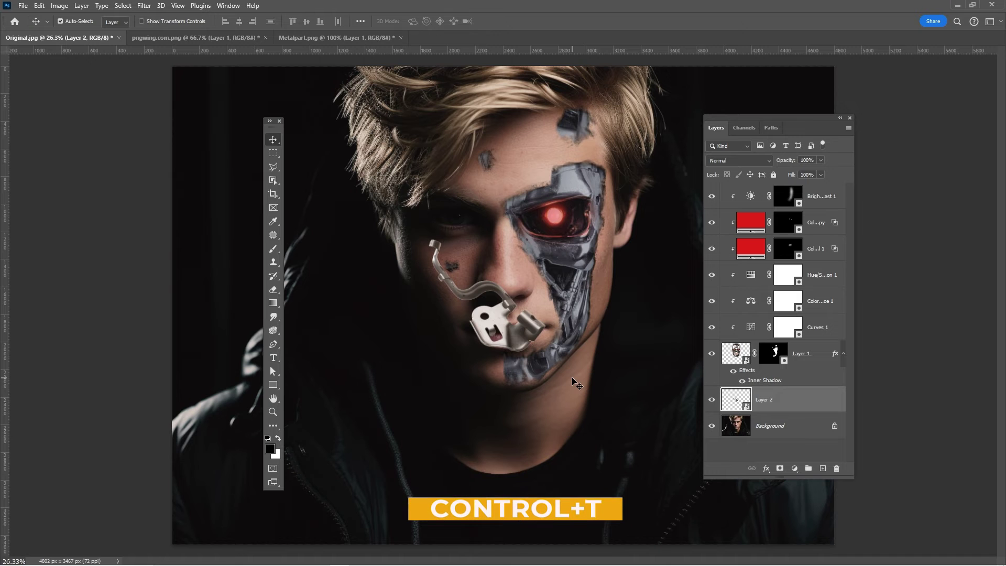
{"action": "key", "text": "ctrl+t"}
{"action": "left_click_drag", "start_coordinate": [566, 377], "coordinate": [399, 214]}
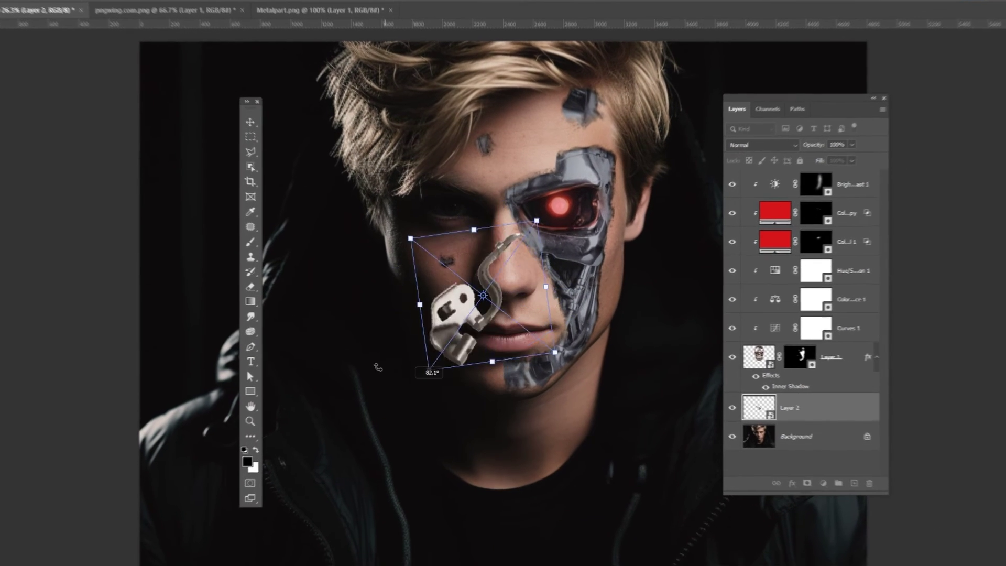
{"action": "left_click_drag", "start_coordinate": [490, 288], "coordinate": [631, 460]}
{"action": "key", "text": "Return"}
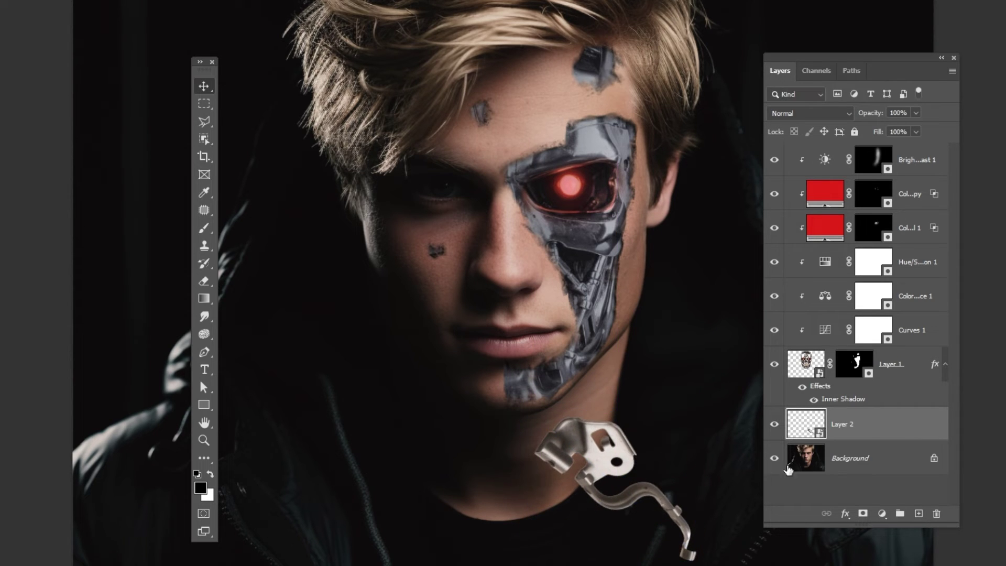
Add a Curves layer clipped to the metal part, lowering the top point to darken its highlights
{"action": "left_click", "coordinate": [880, 516]}
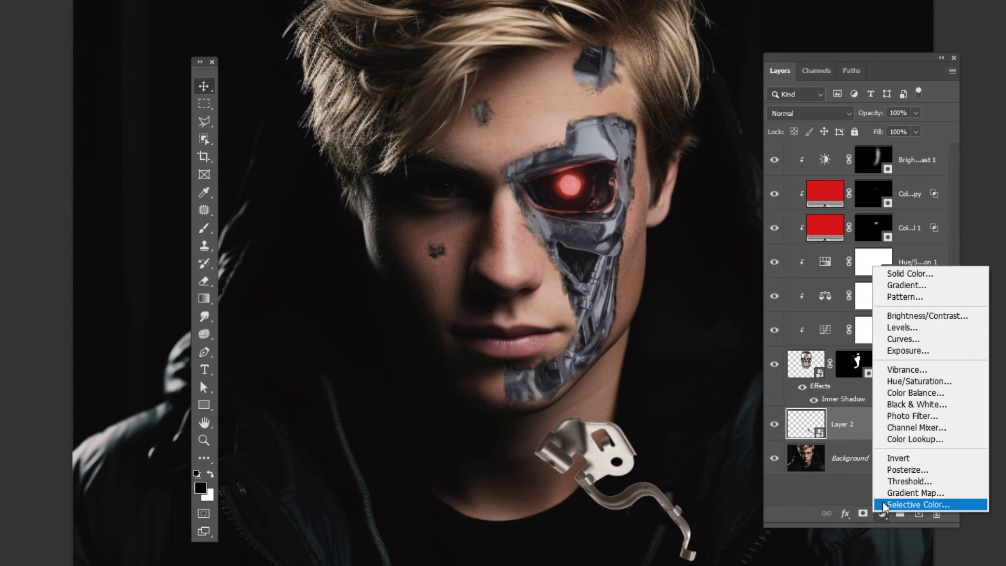
{"action": "left_click", "coordinate": [900, 339]}
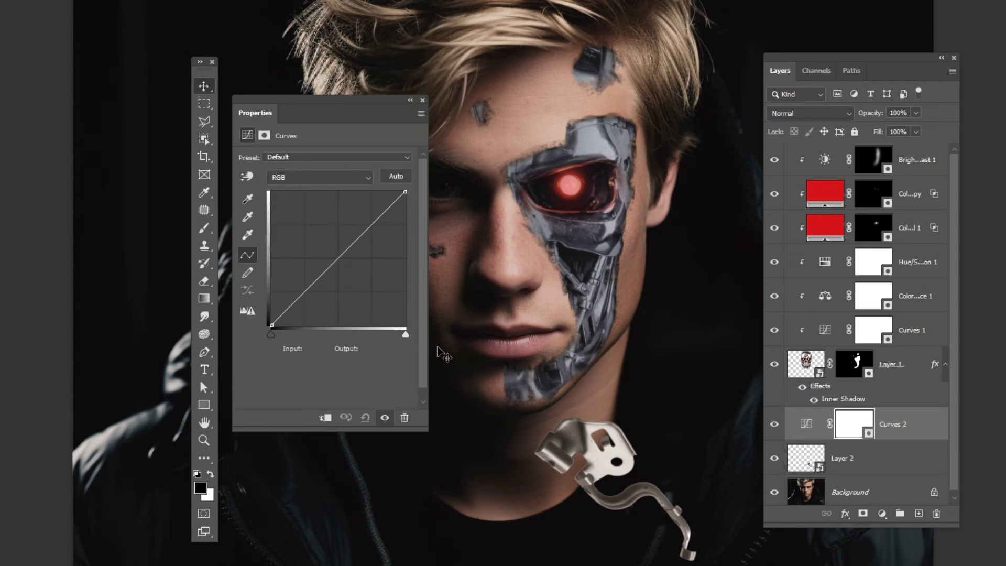
{"action": "left_click", "coordinate": [325, 418]}
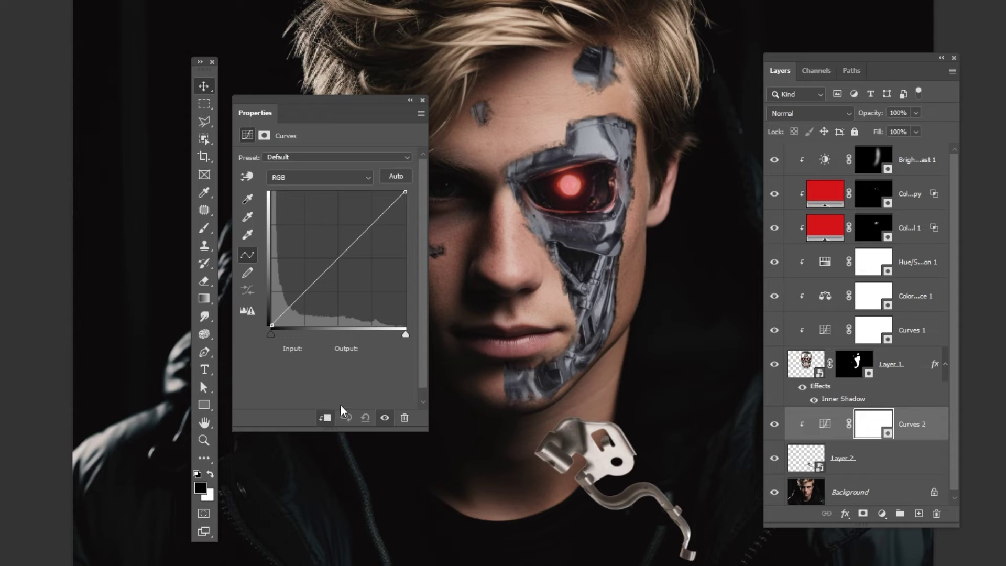
{"action": "left_click_drag", "start_coordinate": [407, 193], "coordinate": [415, 244]}
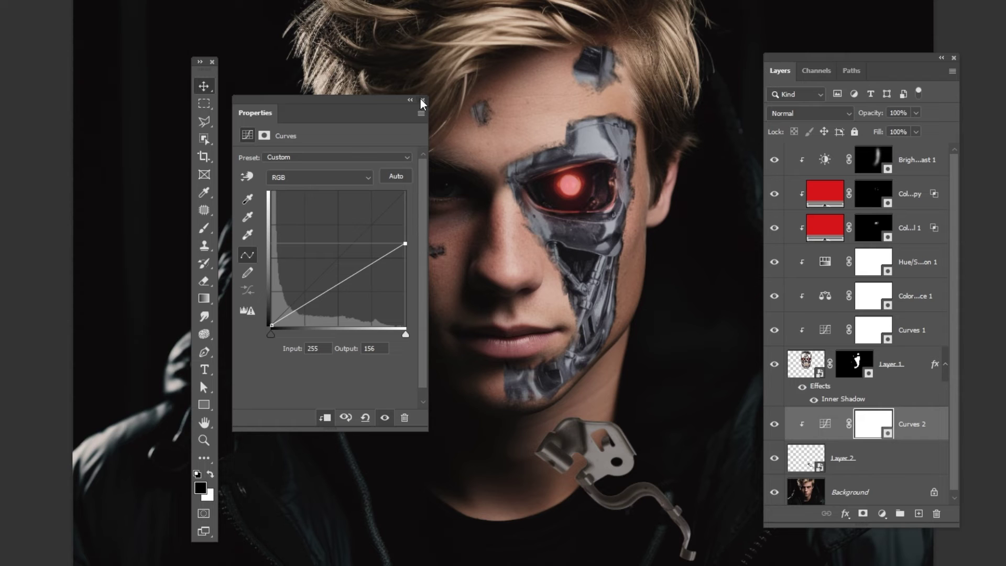
{"action": "left_click", "coordinate": [422, 100]}
Add a Color Balance layer shifting the metal part toward cyan, starting at -24, across midtones, highlights and shadows
{"action": "left_click", "coordinate": [883, 515]}
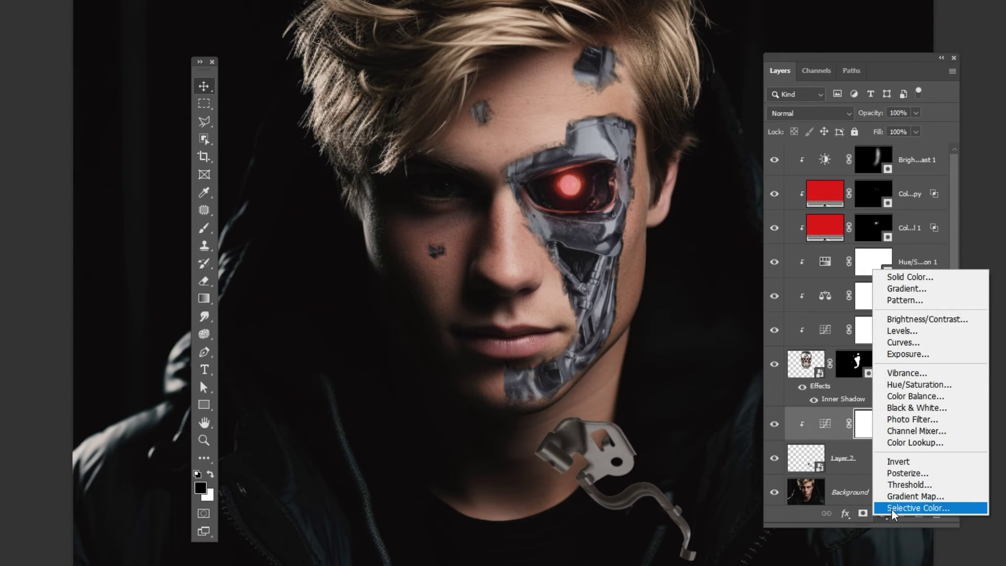
{"action": "left_click", "coordinate": [912, 404]}
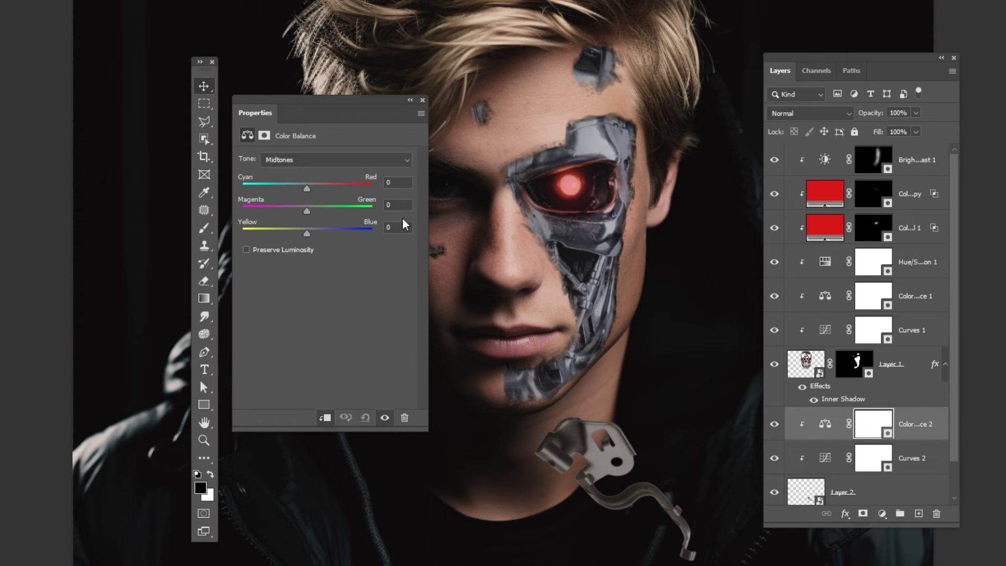
{"action": "type", "text": "-24"}
{"action": "left_click", "coordinate": [362, 162]}
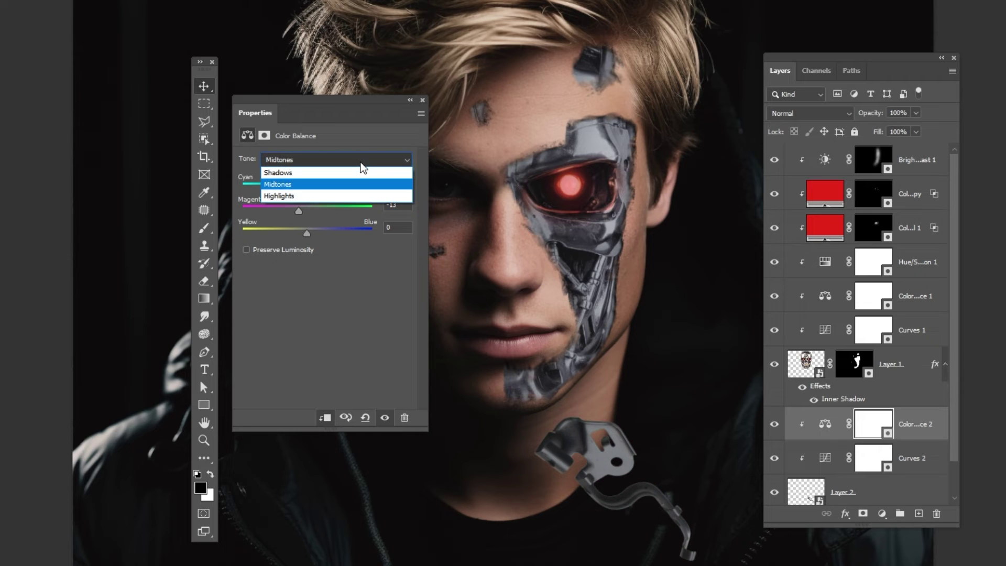
{"action": "left_click", "coordinate": [323, 195]}
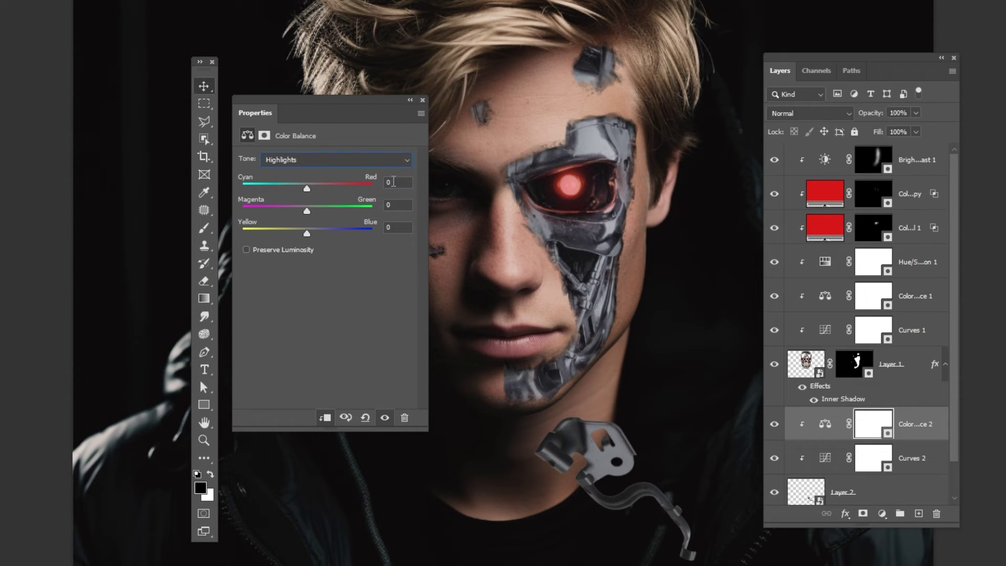
{"action": "left_click", "coordinate": [323, 169]}
{"action": "left_click", "coordinate": [325, 173]}
{"action": "left_click", "coordinate": [423, 101]}
Add a Hue/Saturation layer clipped to the metal part with saturation -26
{"action": "left_click", "coordinate": [882, 513]}
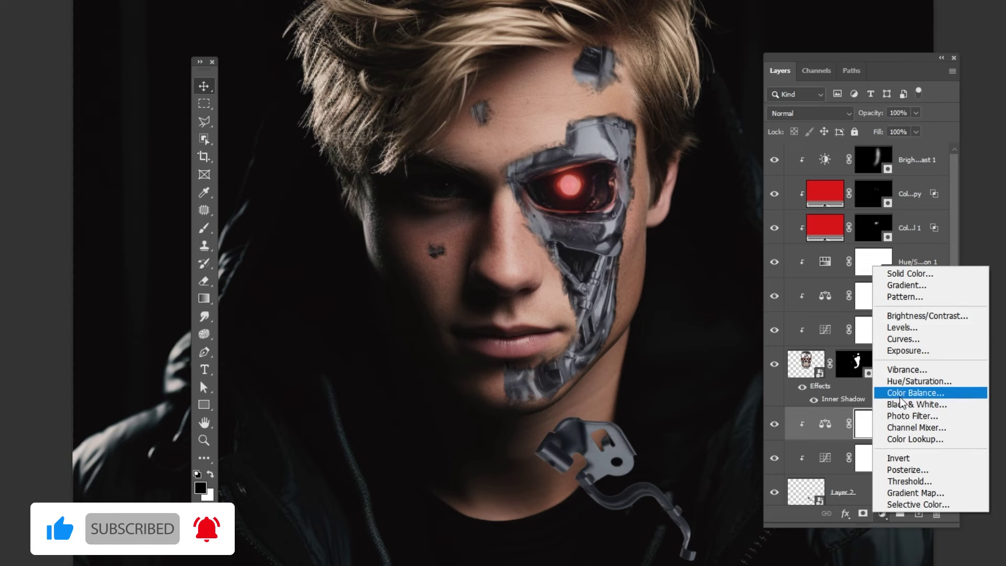
{"action": "left_click", "coordinate": [901, 382]}
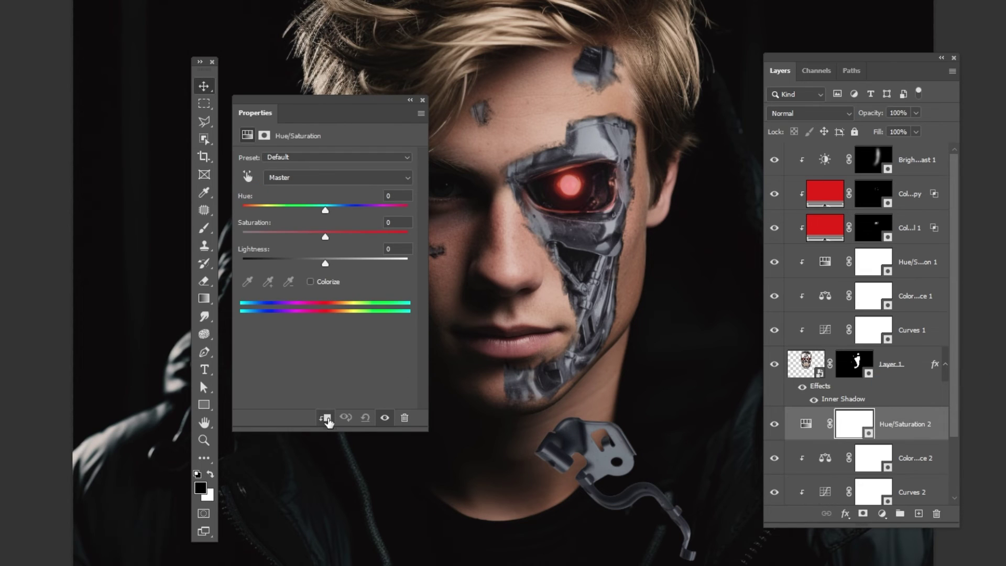
{"action": "left_click", "coordinate": [325, 417]}
{"action": "left_click_drag", "start_coordinate": [307, 244], "coordinate": [320, 267]}
{"action": "left_click", "coordinate": [423, 100]}
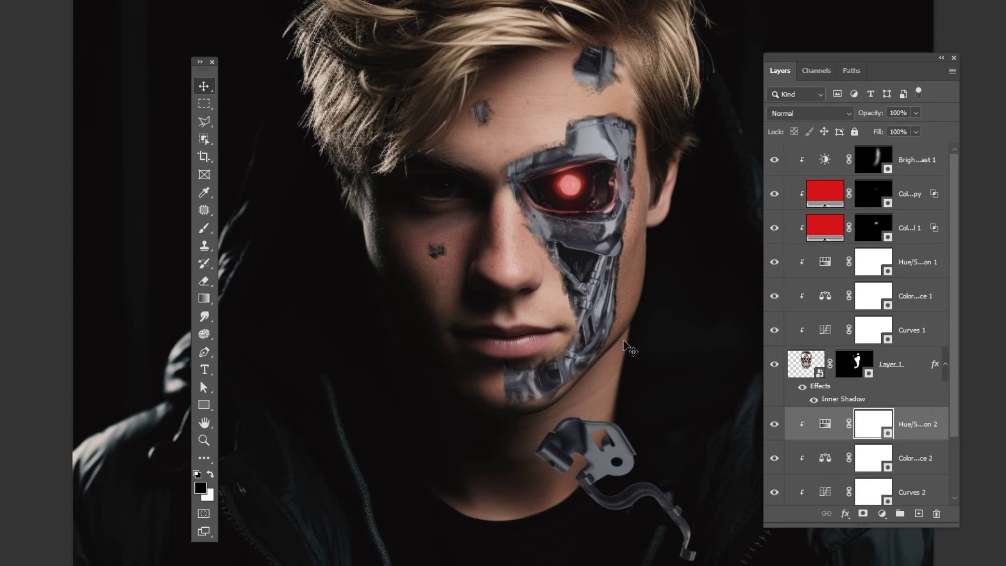
{"action": "scroll", "coordinate": [885, 426], "scroll_direction": "down", "scroll_amount": 2}
Give Layer 2 an inverted black mask hiding the metal part, and zoom in on the neck
{"action": "left_click", "coordinate": [871, 454]}
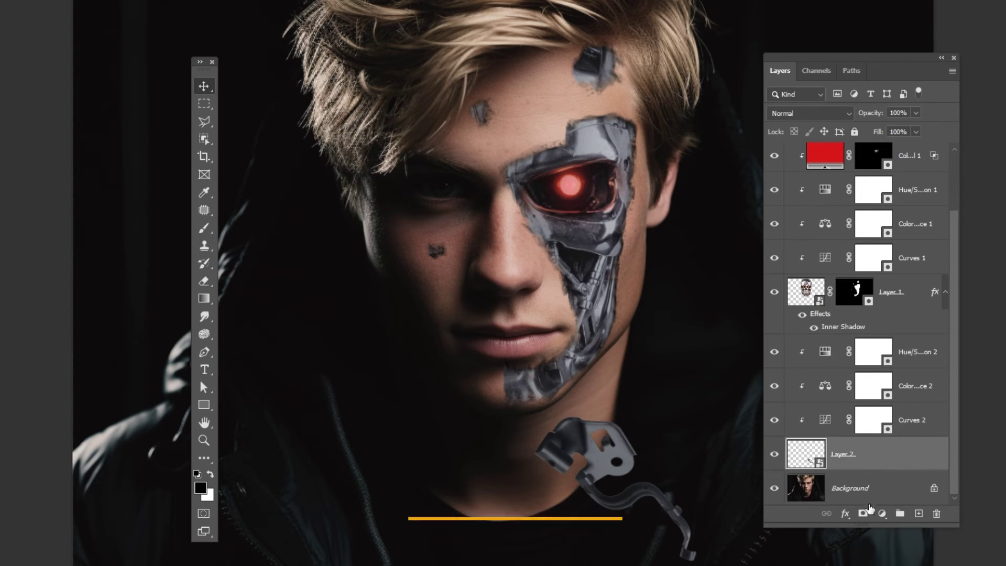
{"action": "left_click", "coordinate": [863, 513]}
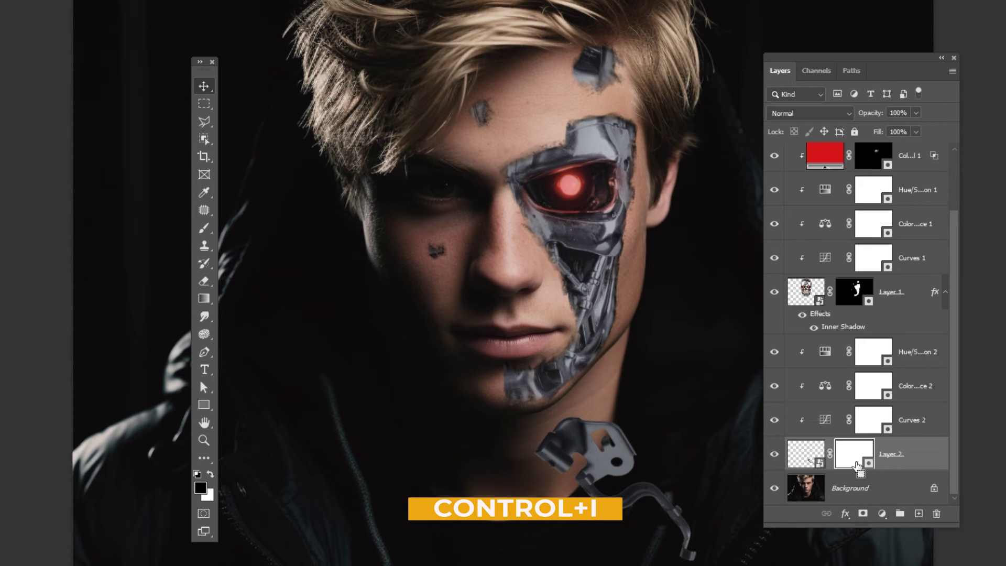
{"action": "key", "text": "ctrl+i"}
{"action": "key", "text": "z"}
{"action": "left_click", "coordinate": [672, 490]}
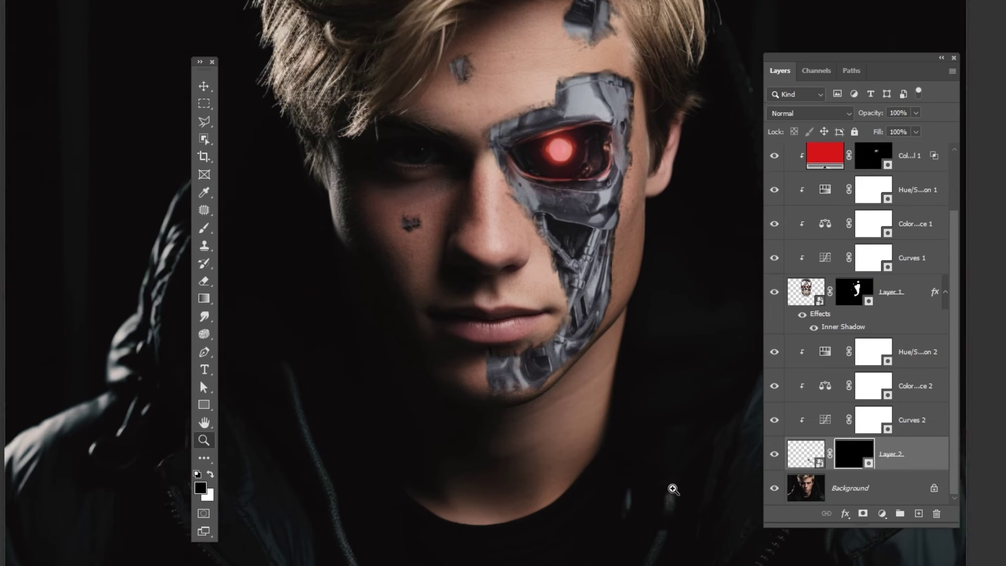
{"action": "left_click", "coordinate": [672, 490]}
Set up a soft brush with 4% flow at about 80 px, painting white
{"action": "key", "text": "b"}
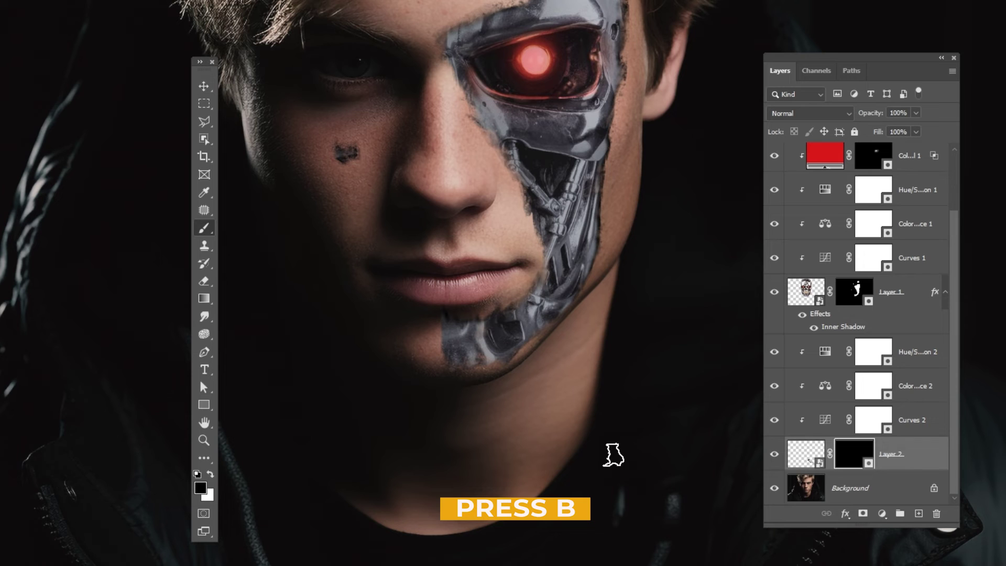
{"action": "right_click", "coordinate": [544, 416]}
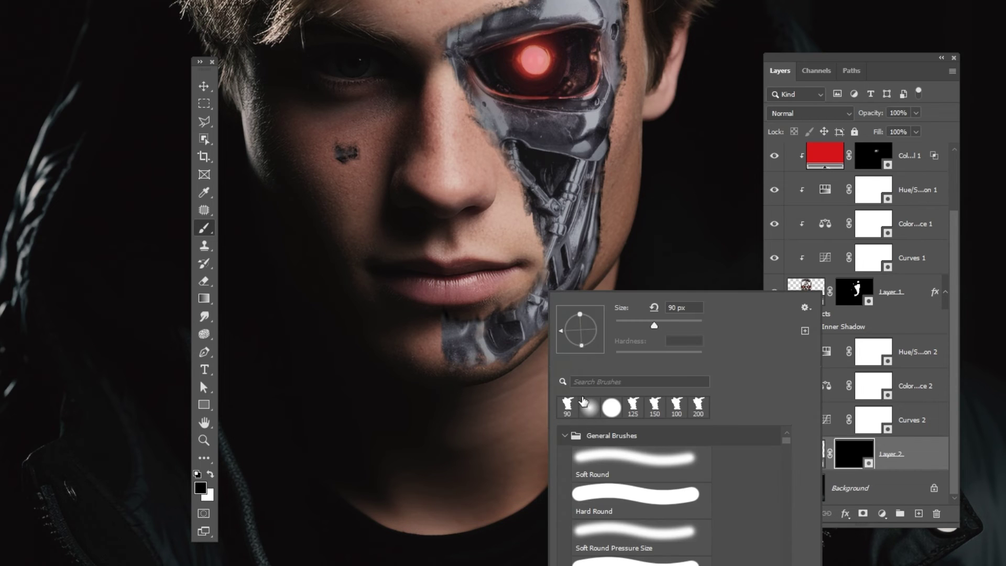
{"action": "key", "text": "Escape"}
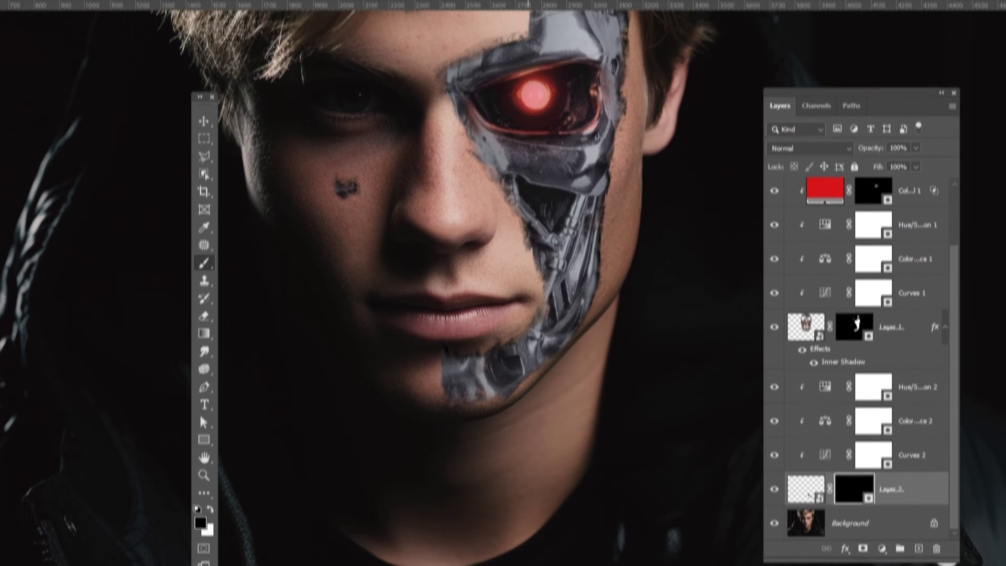
{"action": "left_click", "coordinate": [255, 27]}
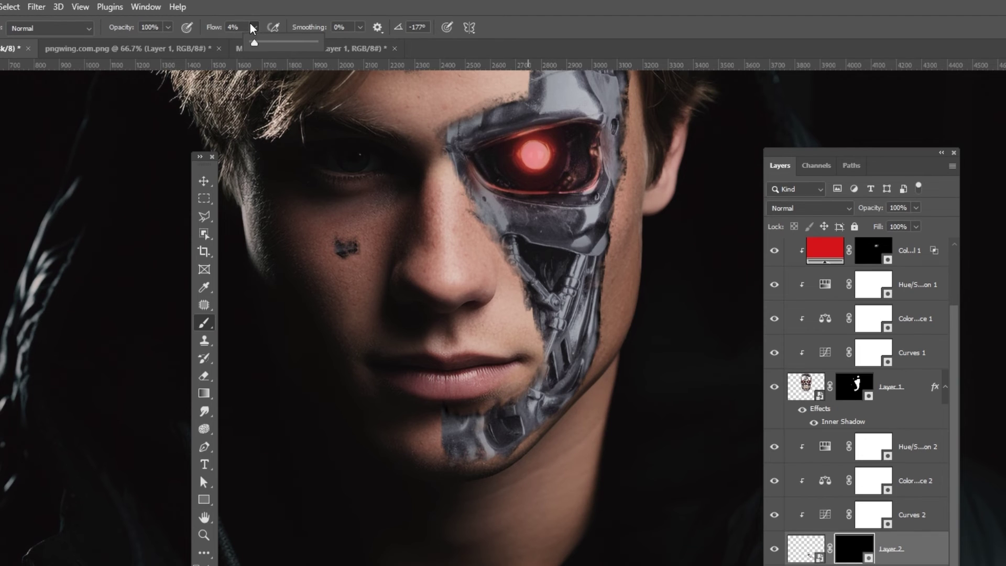
{"action": "left_click", "coordinate": [254, 26]}
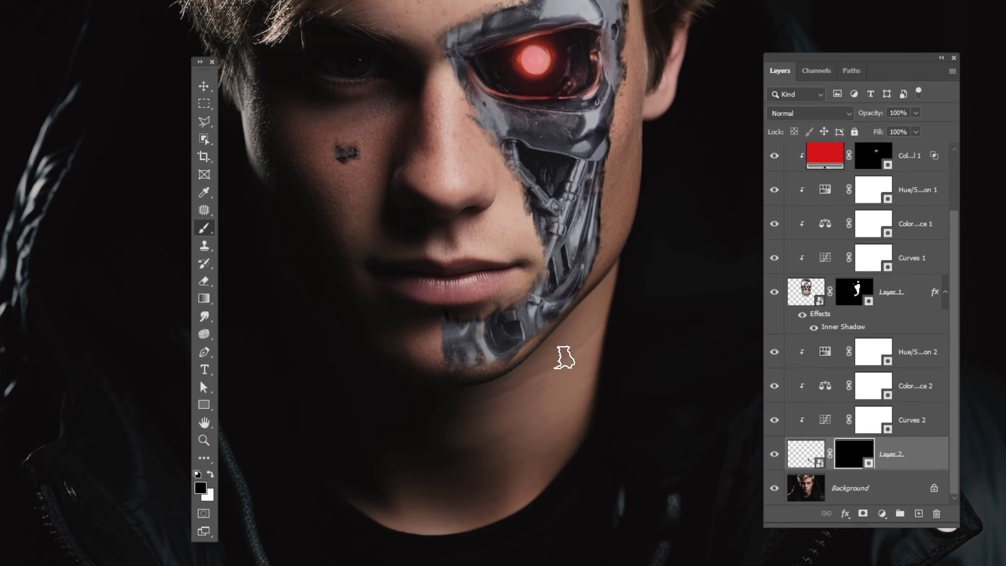
{"action": "key", "text": "bracketright"}
{"action": "key", "text": "bracketright"}
{"action": "key", "text": "bracketright"}
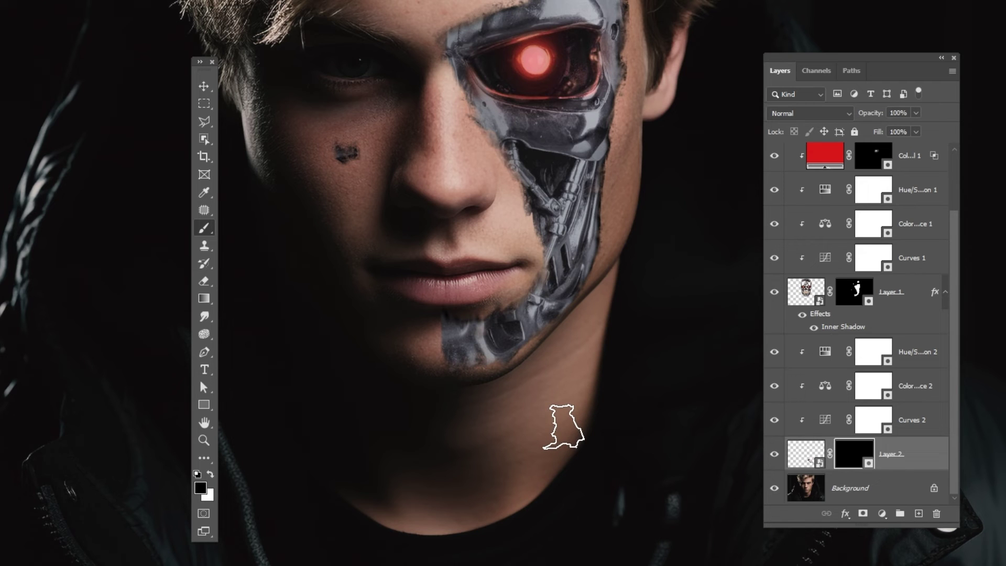
{"action": "key", "text": "x"}
Paint the mask to reveal the metal on the neck and hide its right and upper-left edges
{"action": "mouse_move", "coordinate": [561, 438]}
{"action": "left_mouse_down"}
{"action": "mouse_move", "coordinate": [536, 438]}
{"action": "mouse_move", "coordinate": [524, 418]}
{"action": "mouse_move", "coordinate": [587, 436]}
{"action": "mouse_move", "coordinate": [567, 408]}
{"action": "mouse_move", "coordinate": [522, 415]}
{"action": "mouse_move", "coordinate": [540, 461]}
{"action": "mouse_move", "coordinate": [614, 531]}
{"action": "left_mouse_up"}
{"action": "key", "text": "x"}
{"action": "mouse_move", "coordinate": [579, 498]}
{"action": "left_mouse_down"}
{"action": "mouse_move", "coordinate": [613, 454]}
{"action": "mouse_move", "coordinate": [605, 440]}
{"action": "mouse_move", "coordinate": [562, 506]}
{"action": "mouse_move", "coordinate": [598, 429]}
{"action": "mouse_move", "coordinate": [567, 513]}
{"action": "mouse_move", "coordinate": [557, 511]}
{"action": "mouse_move", "coordinate": [615, 480]}
{"action": "mouse_move", "coordinate": [646, 444]}
{"action": "left_mouse_up"}
{"action": "mouse_move", "coordinate": [532, 342]}
{"action": "left_mouse_down"}
{"action": "mouse_move", "coordinate": [498, 351]}
{"action": "mouse_move", "coordinate": [564, 398]}
{"action": "mouse_move", "coordinate": [589, 427]}
{"action": "mouse_move", "coordinate": [586, 440]}
{"action": "mouse_move", "coordinate": [548, 370]}
{"action": "mouse_move", "coordinate": [549, 341]}
{"action": "mouse_move", "coordinate": [526, 336]}
{"action": "left_mouse_up"}
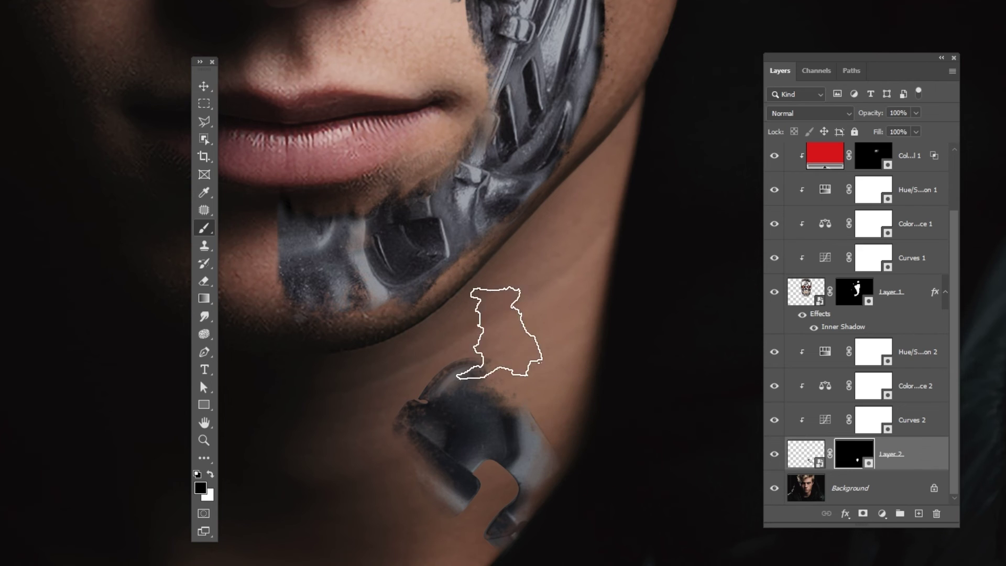
{"action": "left_click_drag", "start_coordinate": [441, 348], "coordinate": [377, 436]}
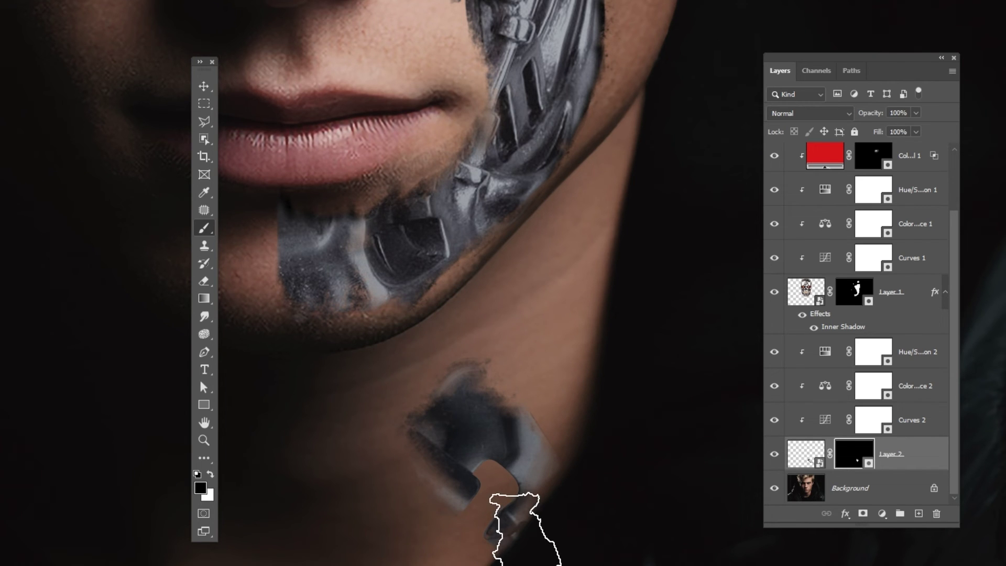
Copy Layer 1's Inner Shadow effect onto Layer 2
{"action": "key", "text": "v"}
{"action": "left_click", "coordinate": [857, 328]}
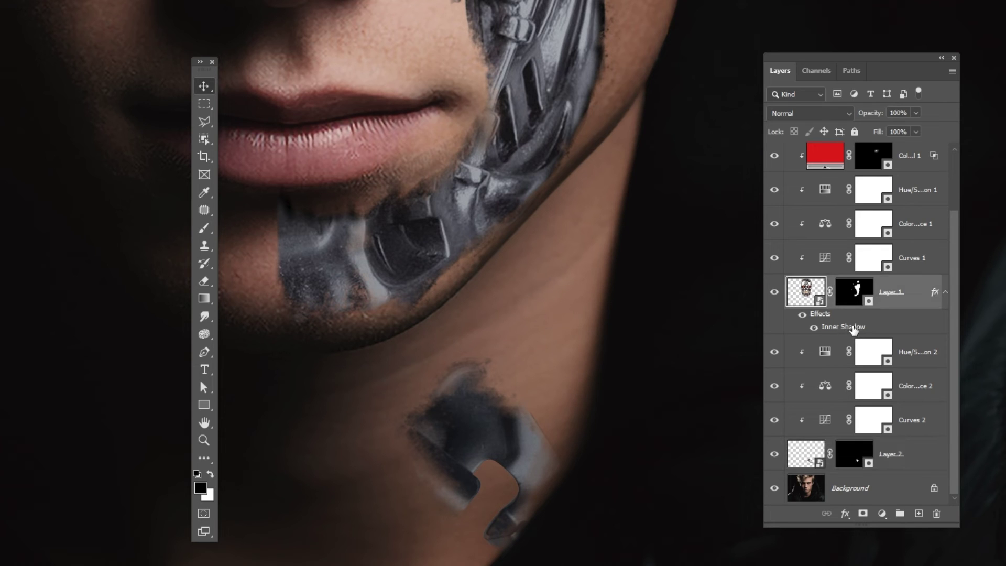
{"action": "left_click_drag", "start_coordinate": [834, 327], "coordinate": [860, 469]}
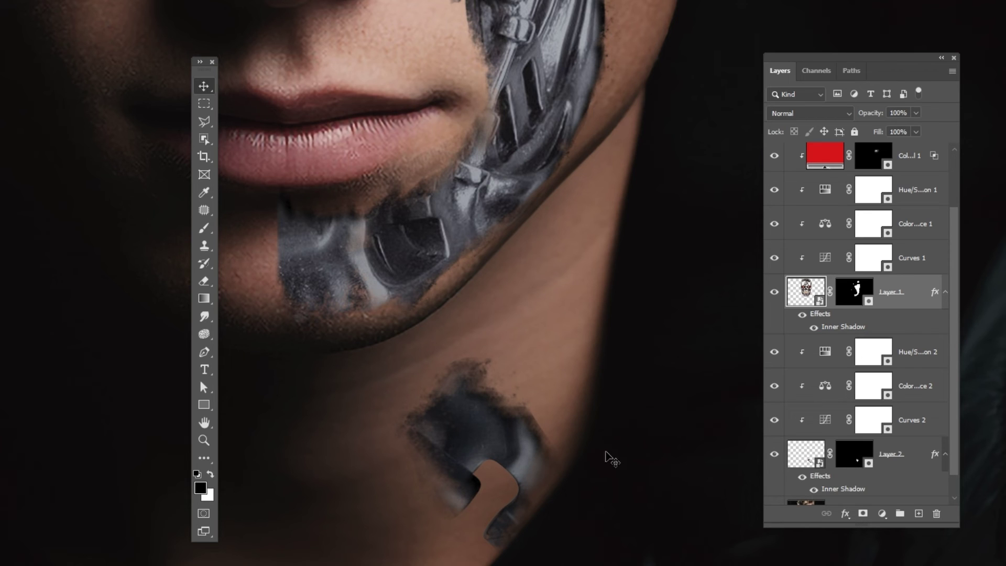
Refine Layer 2's mask: reveal plating around the chin, hide the lower and left edges, then fit the portrait on screen
{"action": "left_click", "coordinate": [854, 454]}
{"action": "key", "text": "b"}
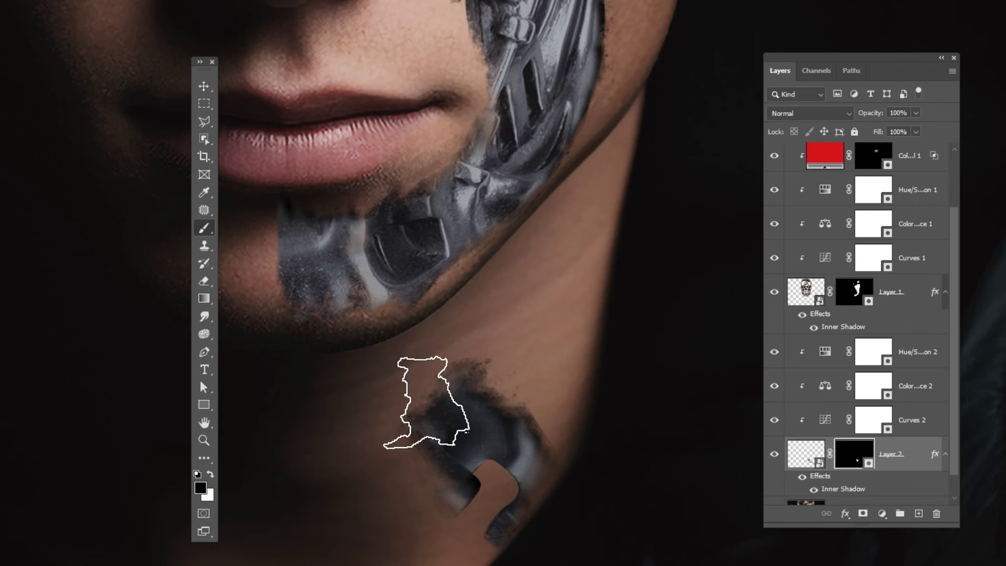
{"action": "mouse_move", "coordinate": [438, 393]}
{"action": "left_mouse_down"}
{"action": "mouse_move", "coordinate": [504, 394]}
{"action": "mouse_move", "coordinate": [499, 406]}
{"action": "mouse_move", "coordinate": [431, 415]}
{"action": "left_mouse_up"}
{"action": "mouse_move", "coordinate": [450, 519]}
{"action": "left_mouse_down"}
{"action": "mouse_move", "coordinate": [482, 476]}
{"action": "mouse_move", "coordinate": [499, 498]}
{"action": "mouse_move", "coordinate": [453, 507]}
{"action": "mouse_move", "coordinate": [404, 438]}
{"action": "mouse_move", "coordinate": [506, 483]}
{"action": "mouse_move", "coordinate": [505, 528]}
{"action": "mouse_move", "coordinate": [555, 533]}
{"action": "left_mouse_up"}
{"action": "mouse_move", "coordinate": [494, 525]}
{"action": "left_mouse_down"}
{"action": "mouse_move", "coordinate": [511, 506]}
{"action": "mouse_move", "coordinate": [476, 505]}
{"action": "mouse_move", "coordinate": [424, 466]}
{"action": "mouse_move", "coordinate": [417, 411]}
{"action": "left_mouse_up"}
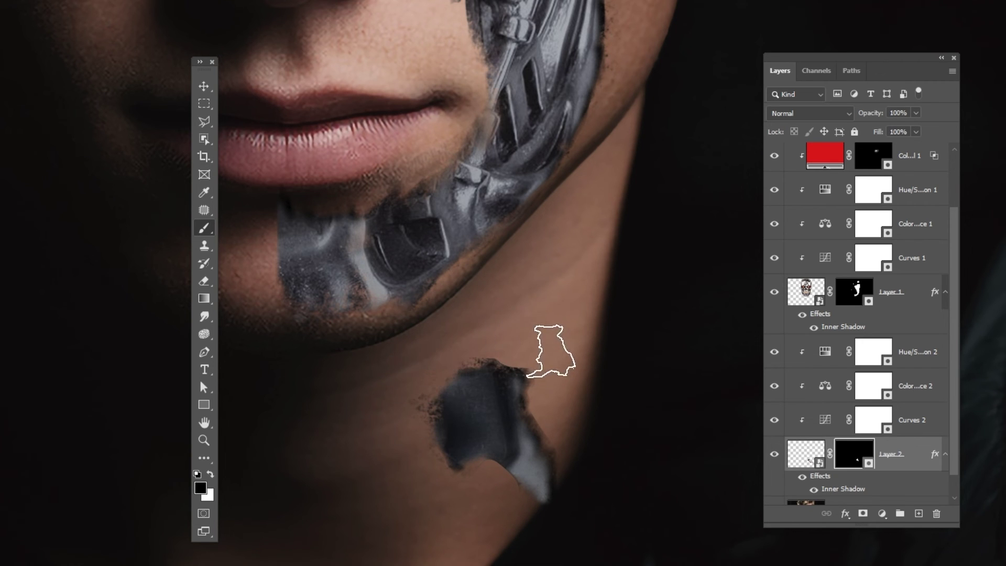
{"action": "key", "text": "z"}
{"action": "key", "text": "ctrl+0"}
Select the top Brightness/Contrast layer and stamp all visible layers into a new Layer 3
{"action": "key", "text": "b"}
{"action": "key", "text": "v"}
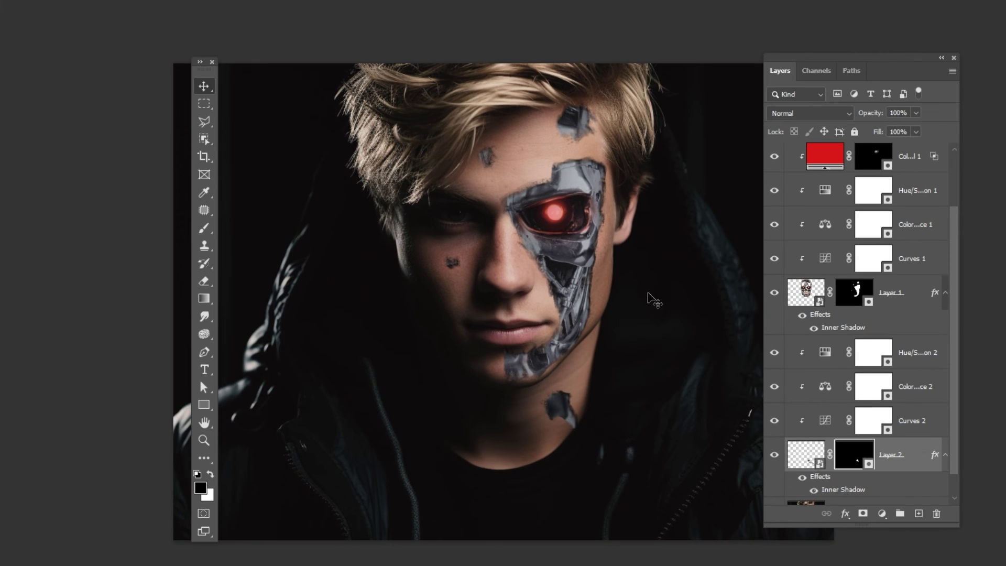
{"action": "left_click", "coordinate": [832, 167]}
{"action": "scroll", "coordinate": [854, 187], "scroll_direction": "up", "scroll_amount": 2}
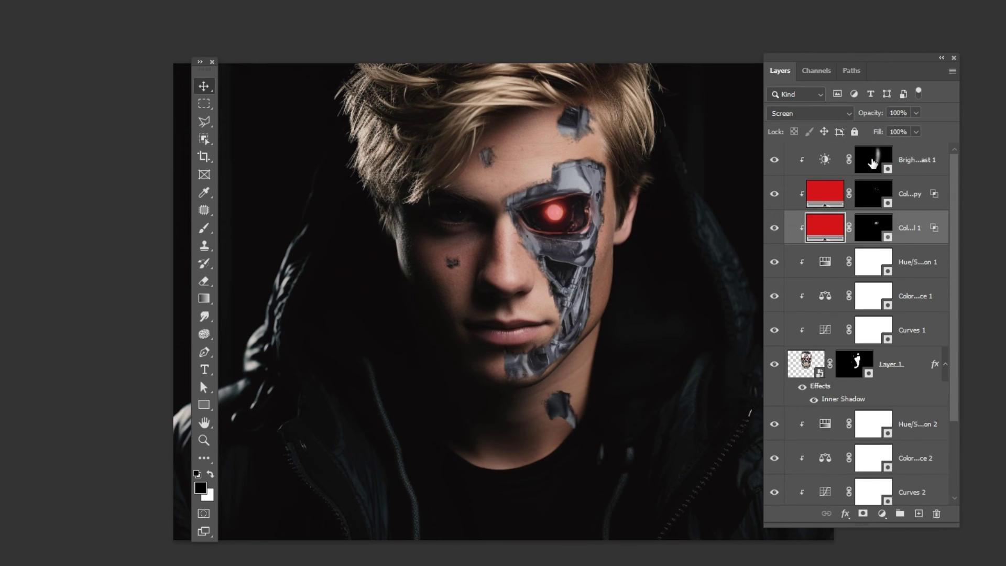
{"action": "left_click", "coordinate": [873, 164]}
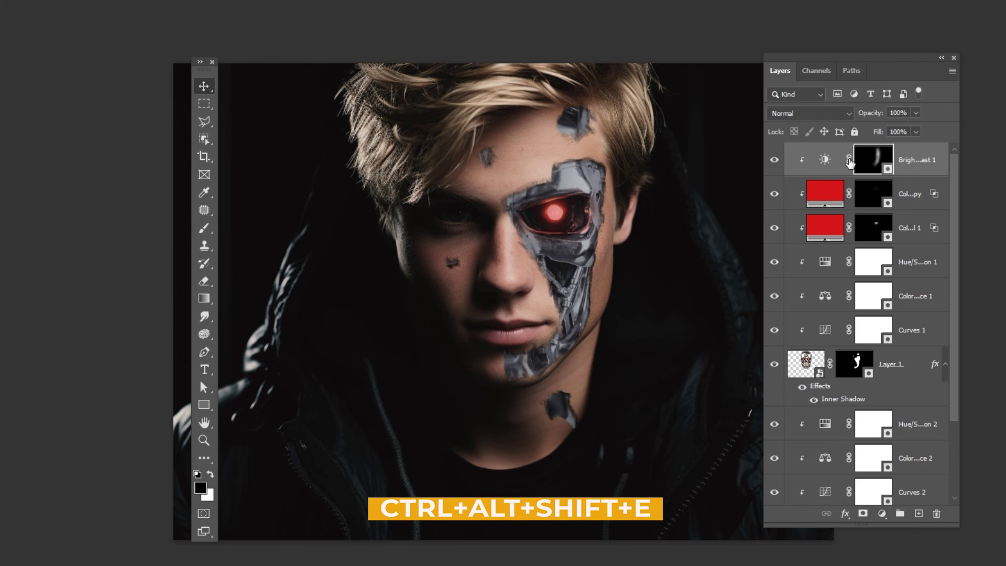
{"action": "key", "text": "ctrl+alt+shift+e"}
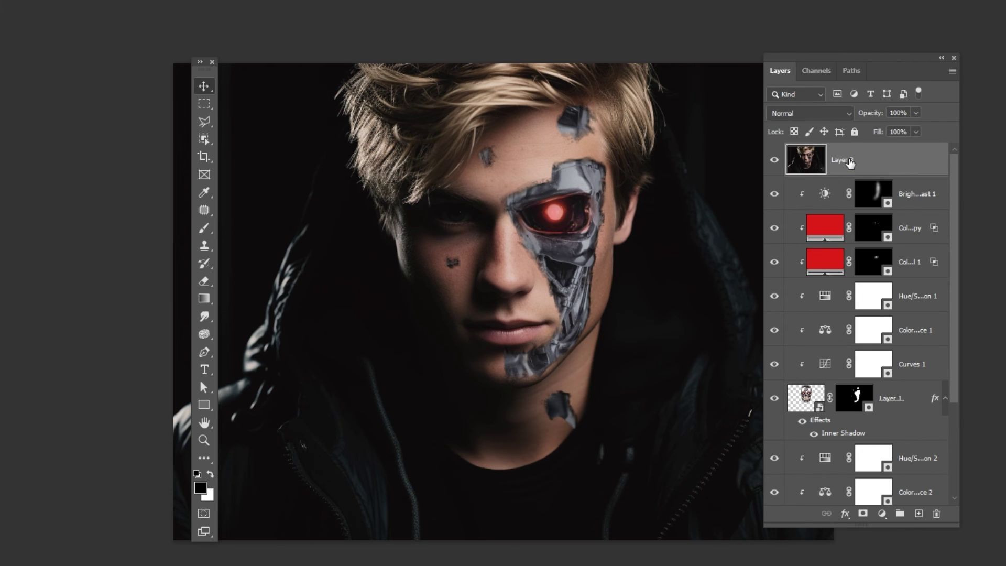
Convert Layer 3 to a smart object and apply the Camera Raw Filter to it
{"action": "right_click", "coordinate": [850, 166]}
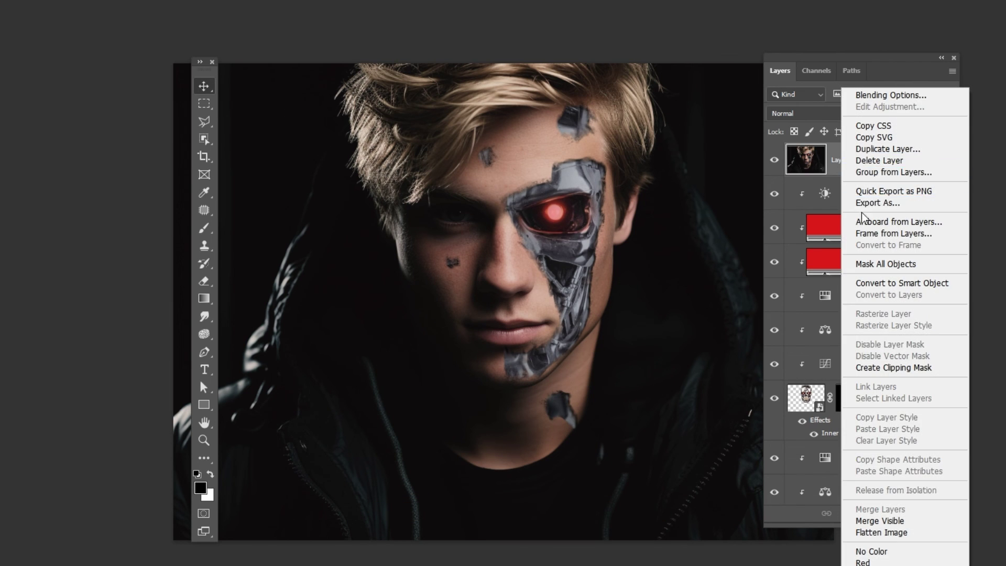
{"action": "left_click", "coordinate": [880, 283]}
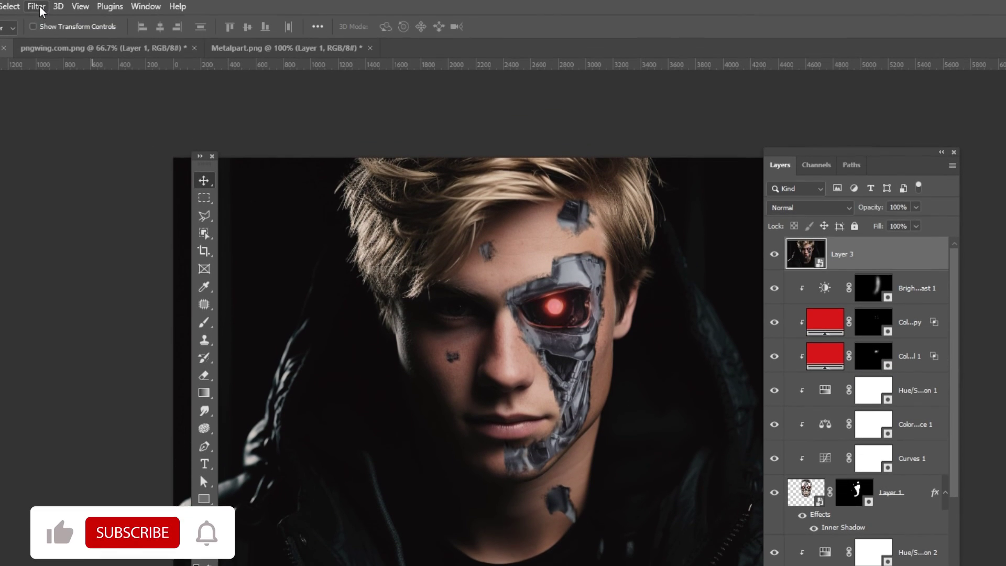
{"action": "left_click", "coordinate": [39, 10]}
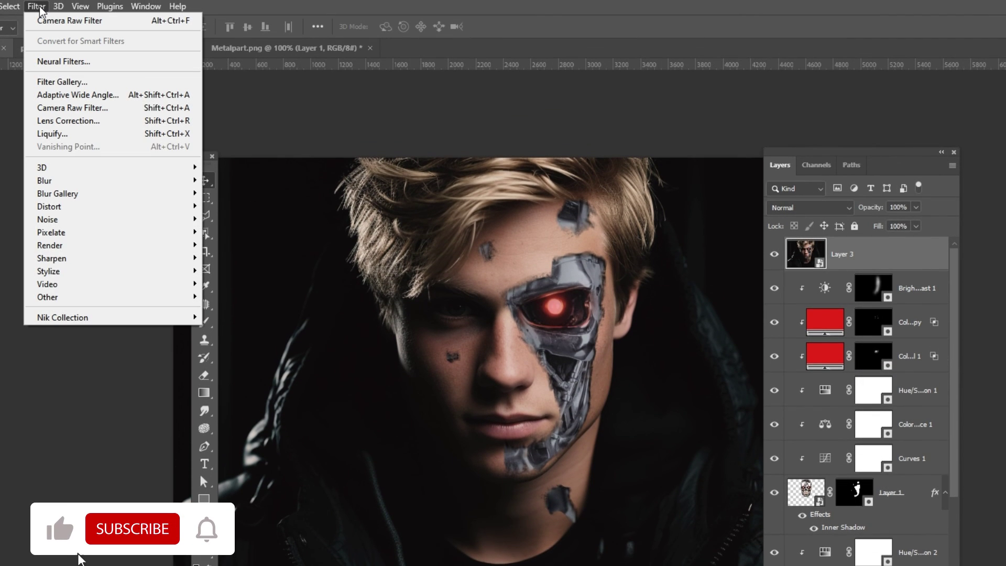
{"action": "left_click", "coordinate": [60, 108]}
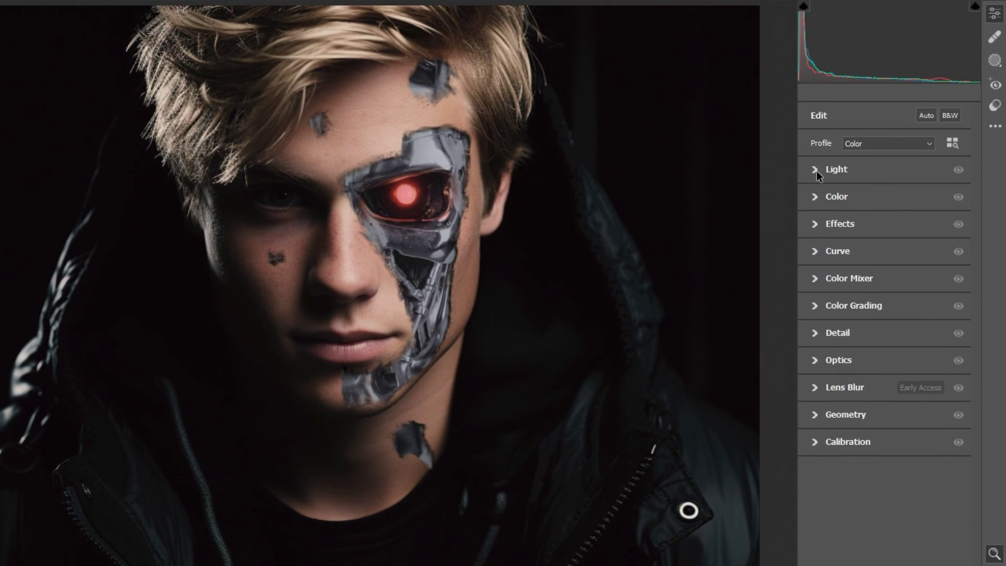
In the Light panel, set Exposure to -0.40 and Blacks to -22
{"action": "left_click", "coordinate": [875, 200]}
{"action": "left_click_drag", "start_coordinate": [888, 199], "coordinate": [889, 242]}
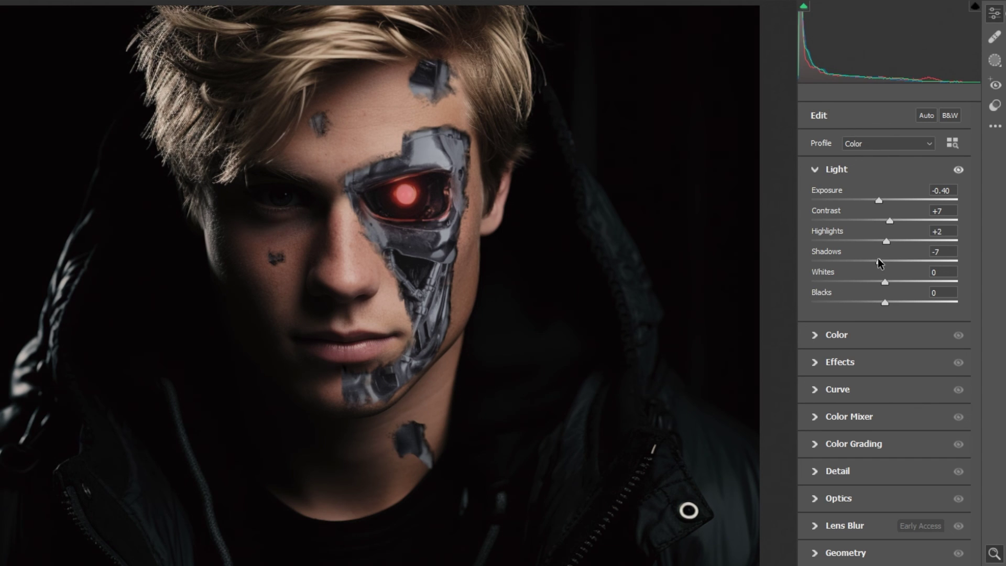
{"action": "left_click_drag", "start_coordinate": [883, 304], "coordinate": [867, 304]}
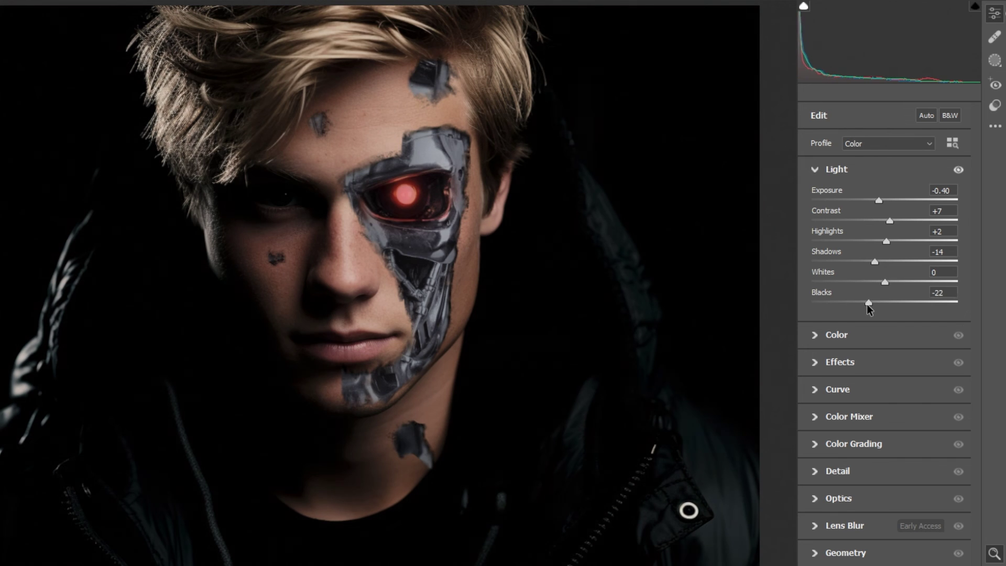
{"action": "left_click", "coordinate": [815, 170]}
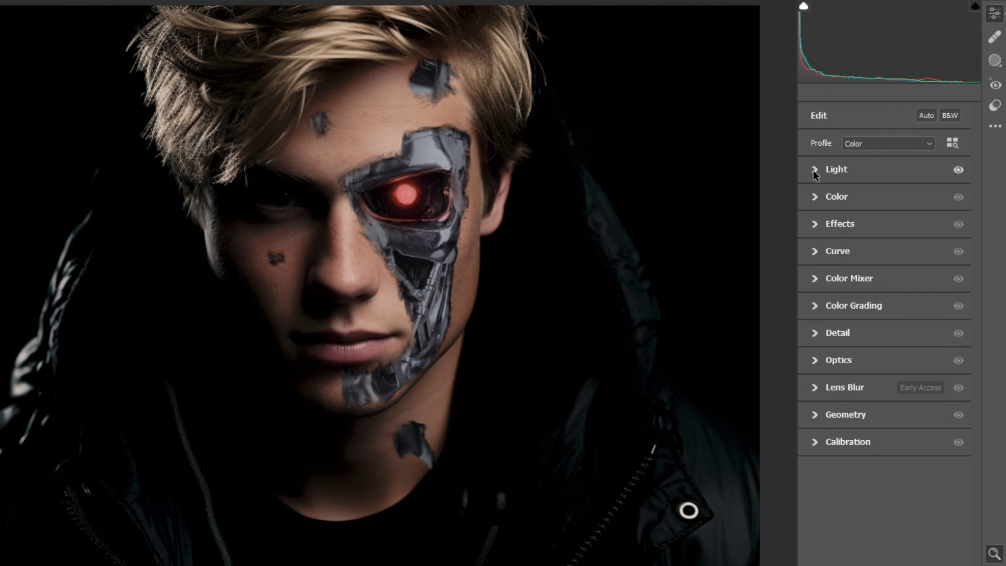
Cool Temperature to -4, slightly lower vibrance and saturation, and compare the graded portrait before and after
{"action": "left_click", "coordinate": [817, 197]}
{"action": "left_click_drag", "start_coordinate": [884, 251], "coordinate": [882, 249]}
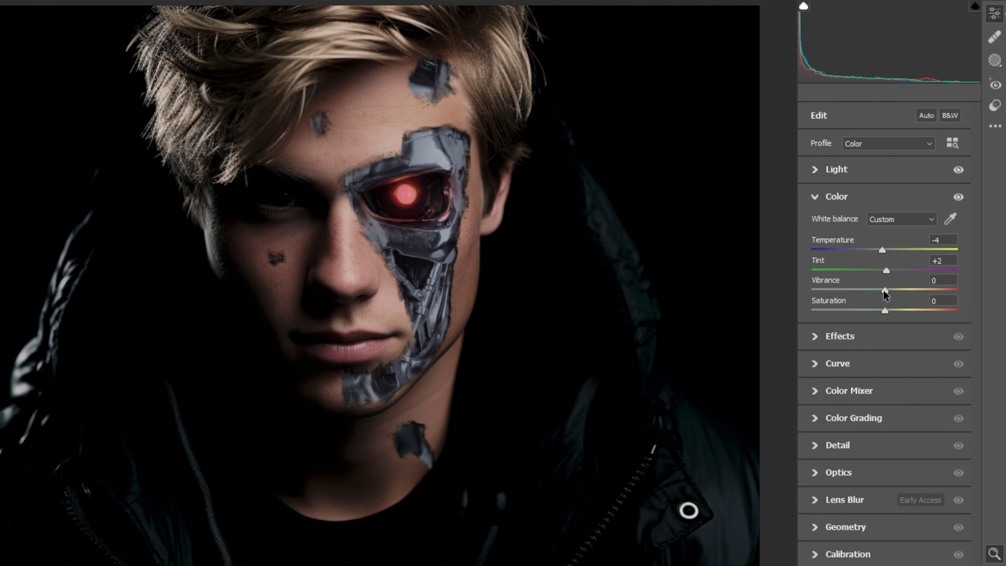
{"action": "left_click_drag", "start_coordinate": [879, 290], "coordinate": [883, 315]}
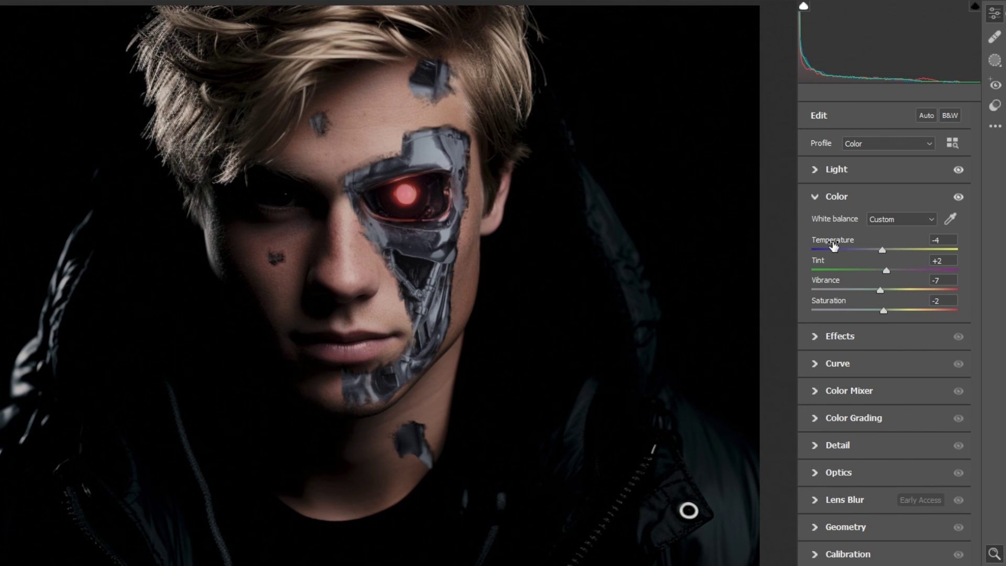
{"action": "left_click", "coordinate": [815, 198]}
{"action": "left_click", "coordinate": [812, 225]}
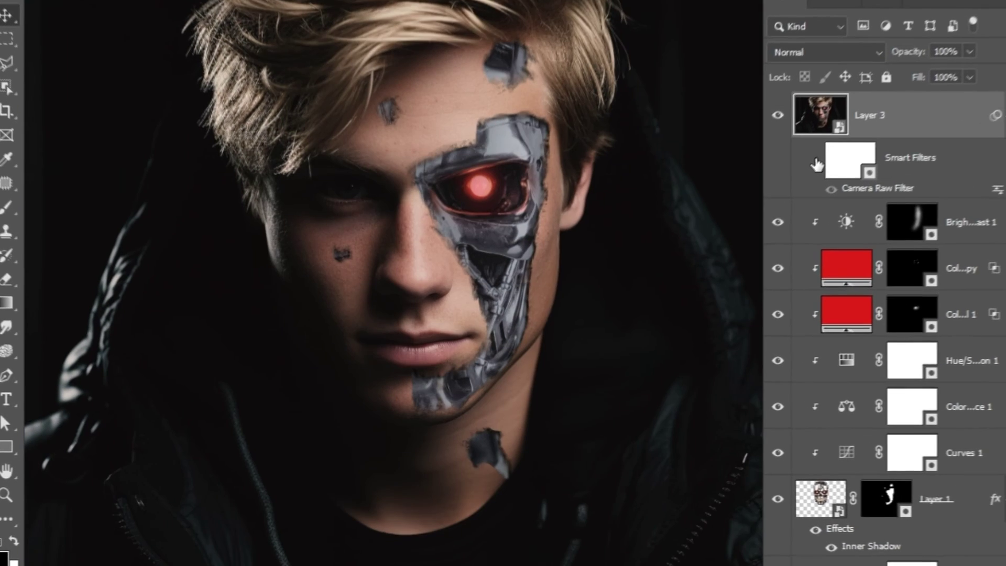
{"action": "left_click", "coordinate": [830, 152]}
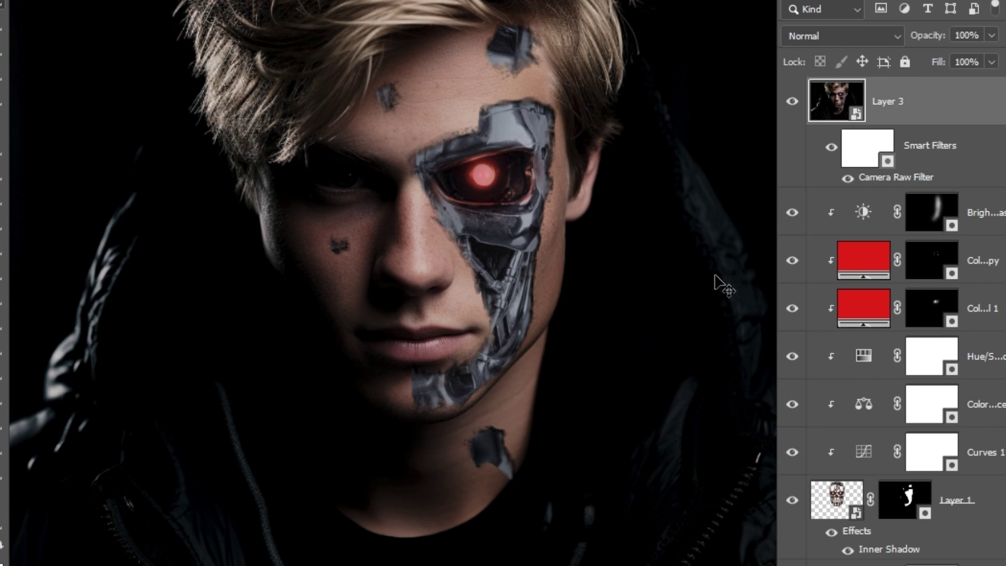